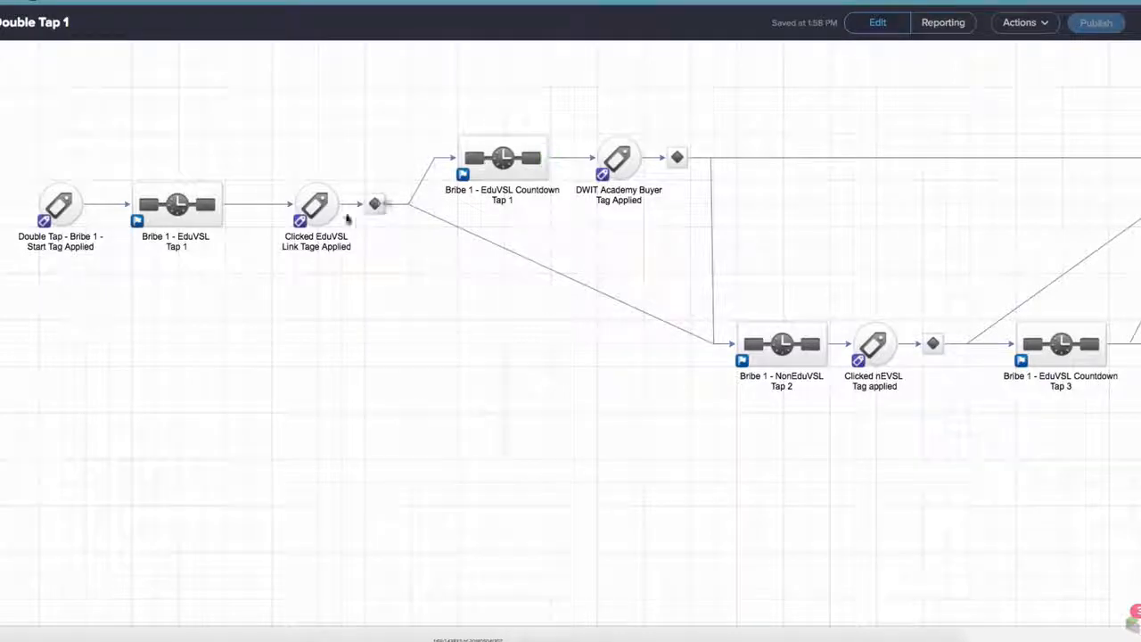
Examine the Double Tap 1 campaign flow from the Bribe 1 - EduVSL Tap 1 sequence through both branches to the End Sequence
{"action": "left_click", "coordinate": [178, 205]}
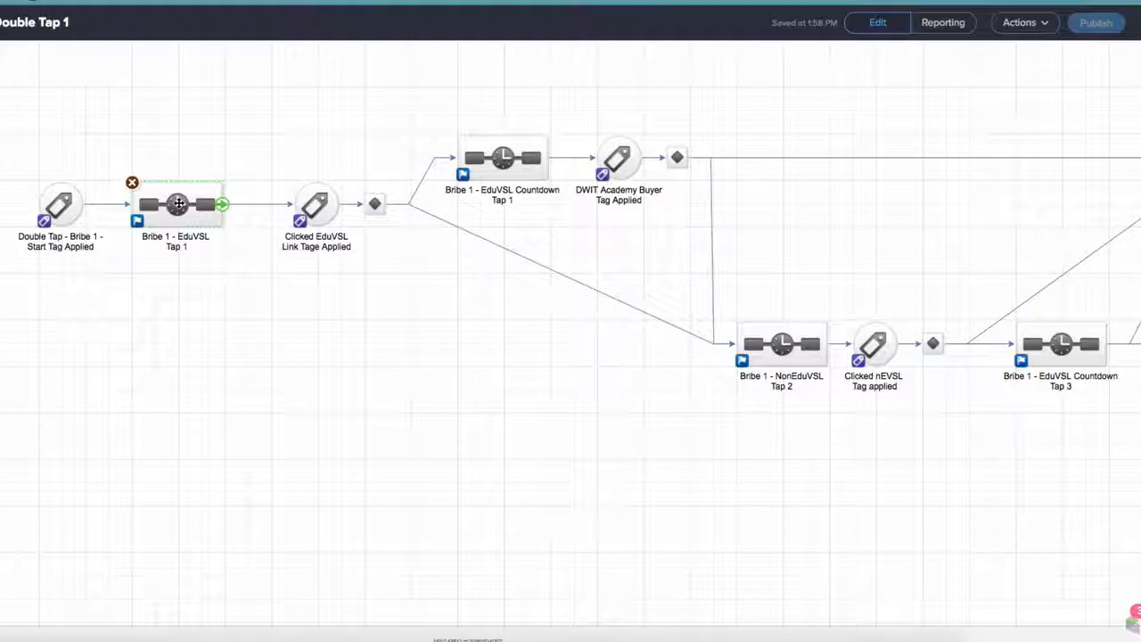
{"action": "double_click", "coordinate": [500, 158]}
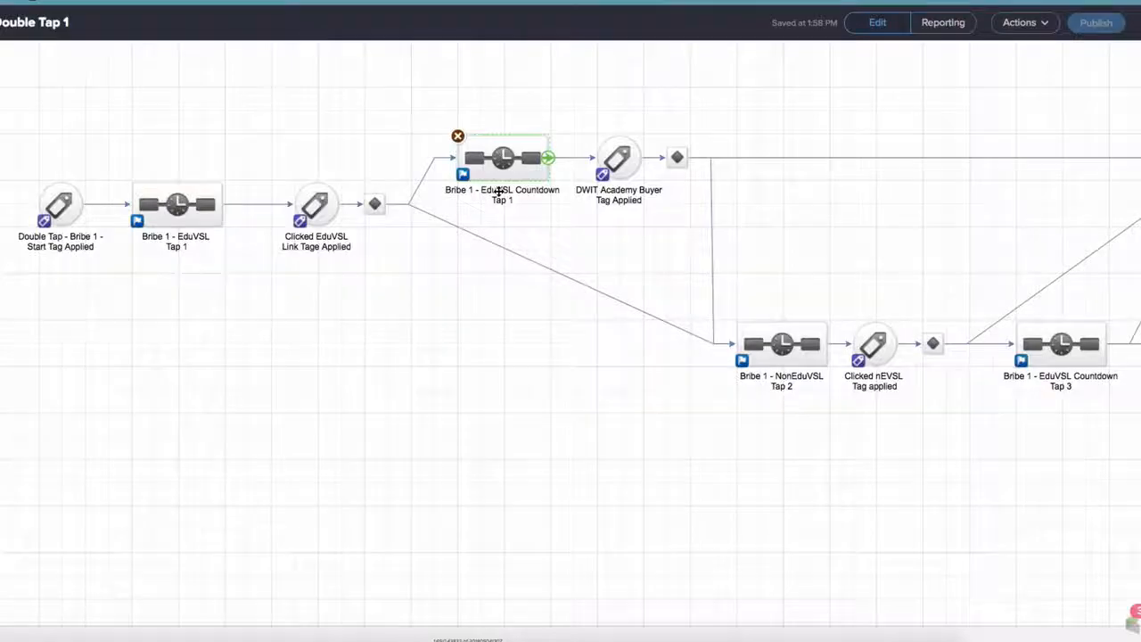
{"action": "double_click", "coordinate": [214, 201]}
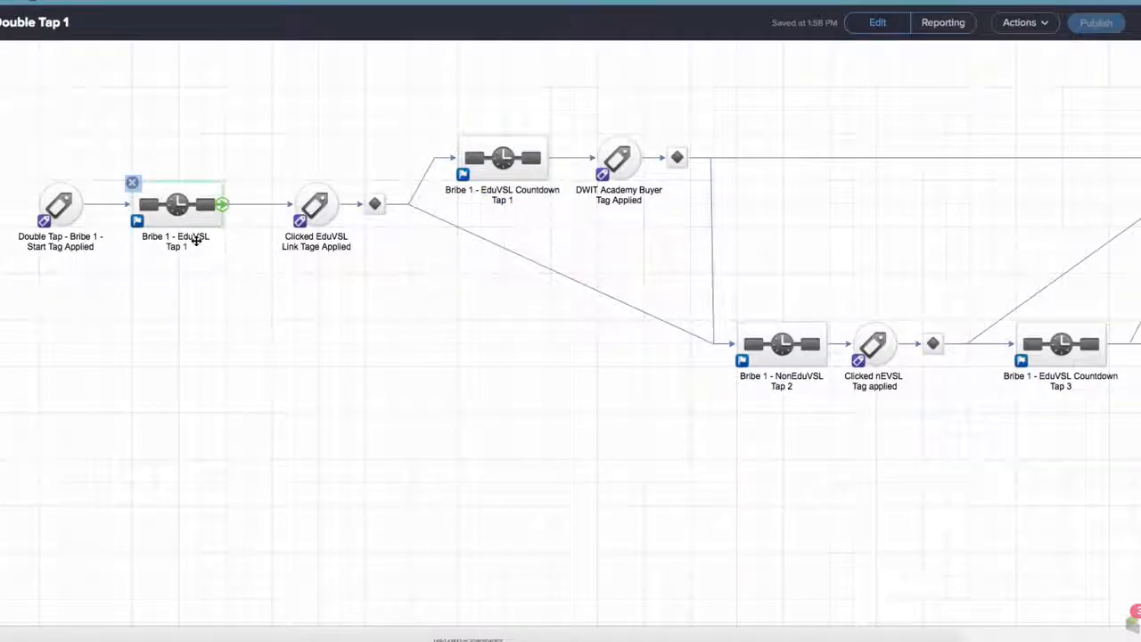
{"action": "double_click", "coordinate": [484, 191]}
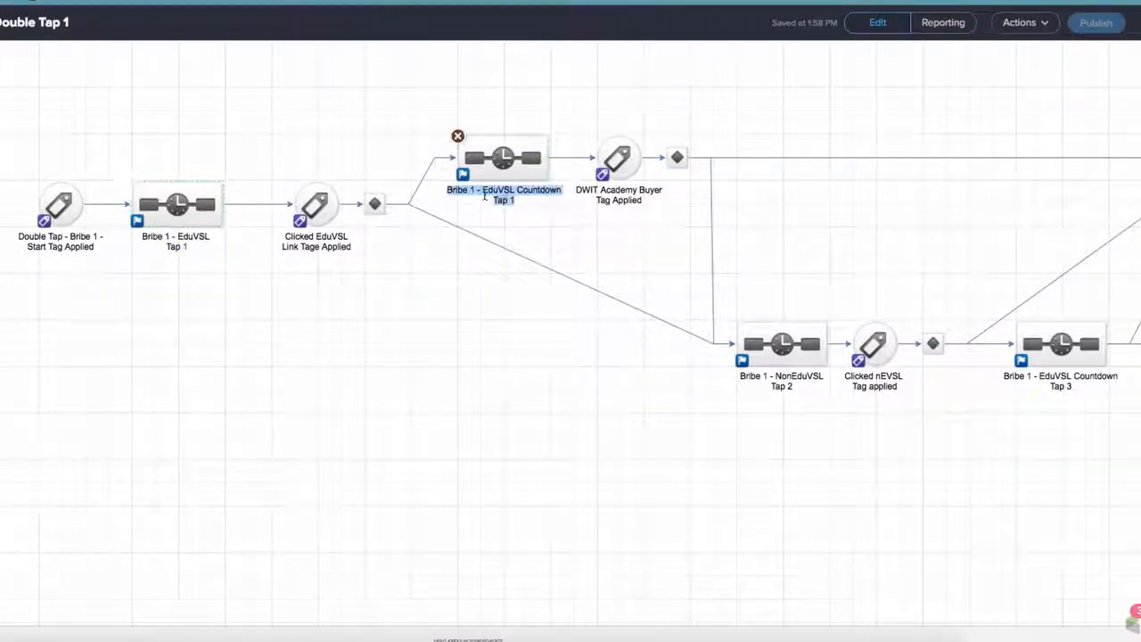
{"action": "left_click", "coordinate": [380, 287]}
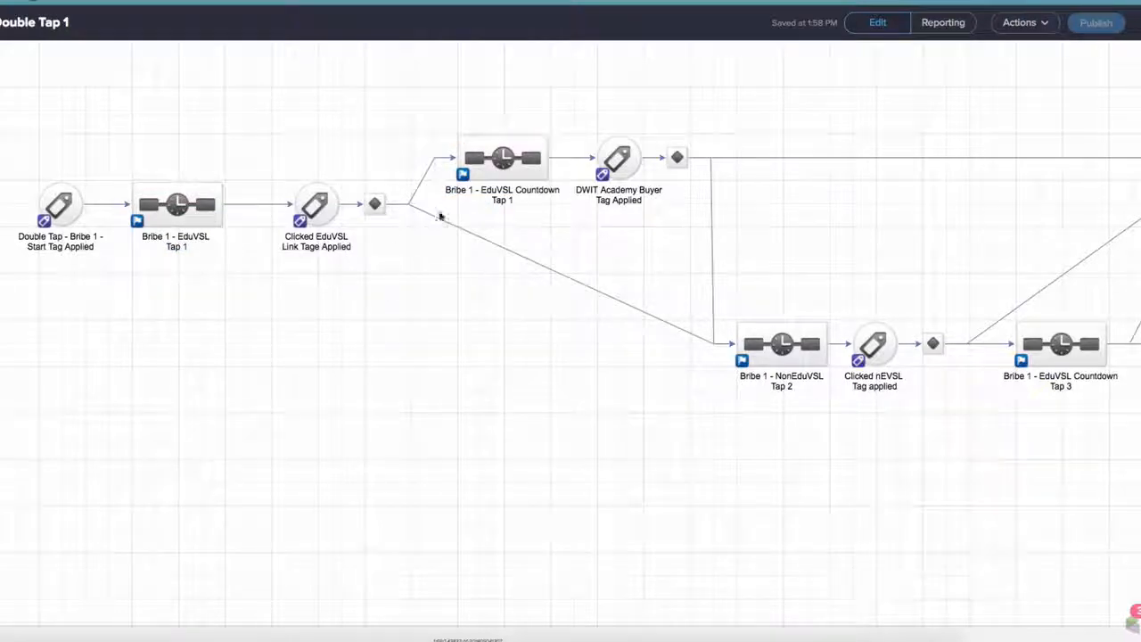
{"action": "double_click", "coordinate": [517, 193]}
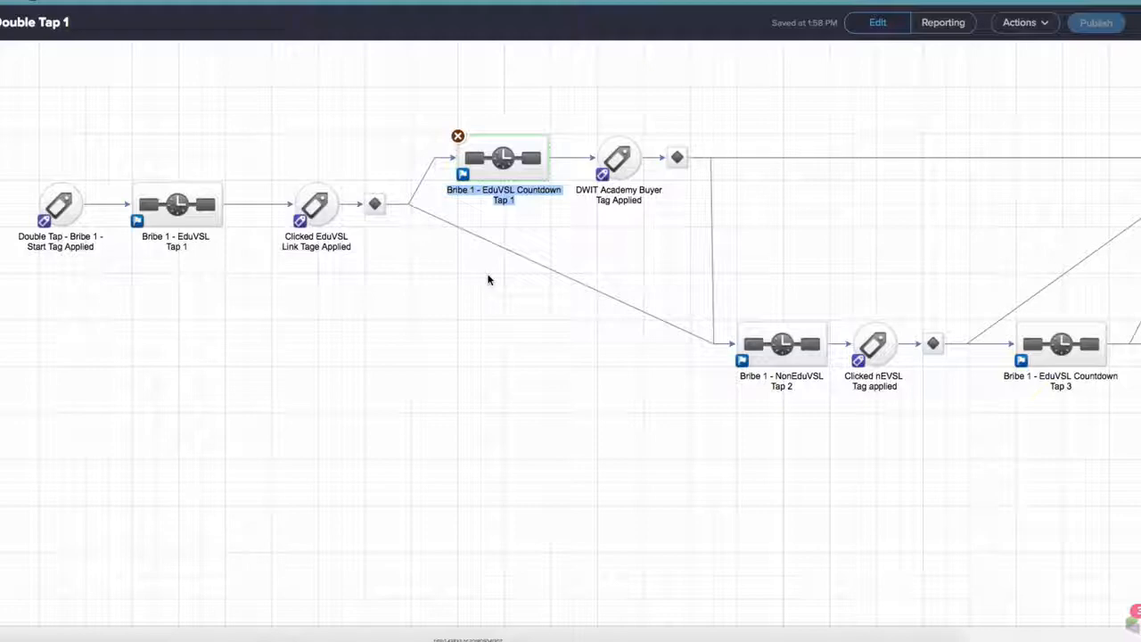
{"action": "left_click", "coordinate": [488, 279]}
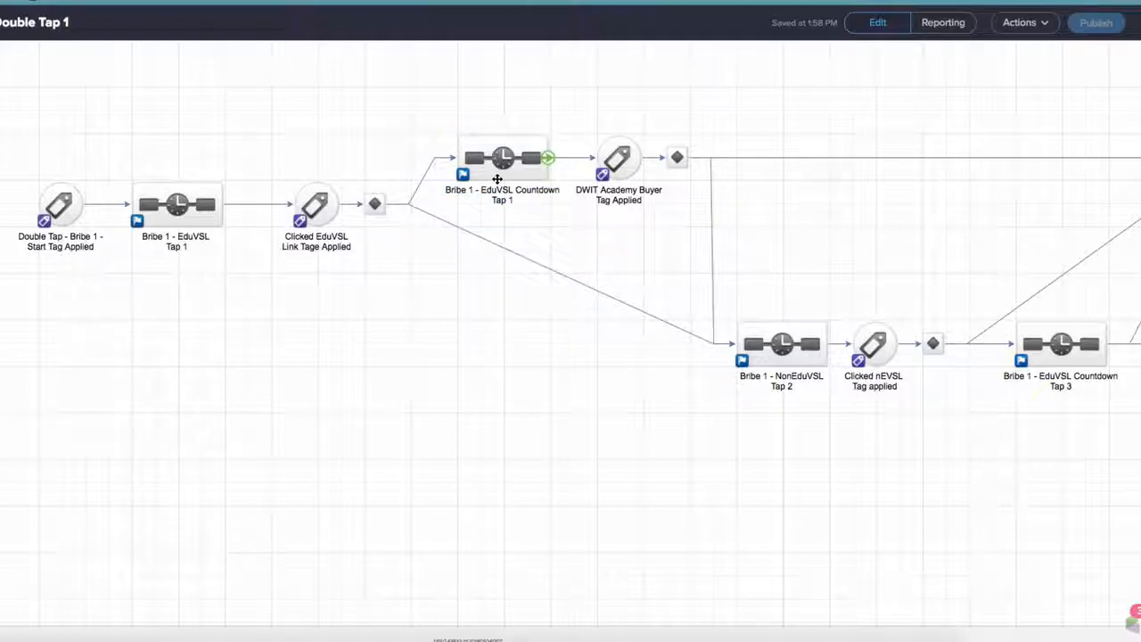
{"action": "left_click_drag", "start_coordinate": [423, 357], "coordinate": [318, 364]}
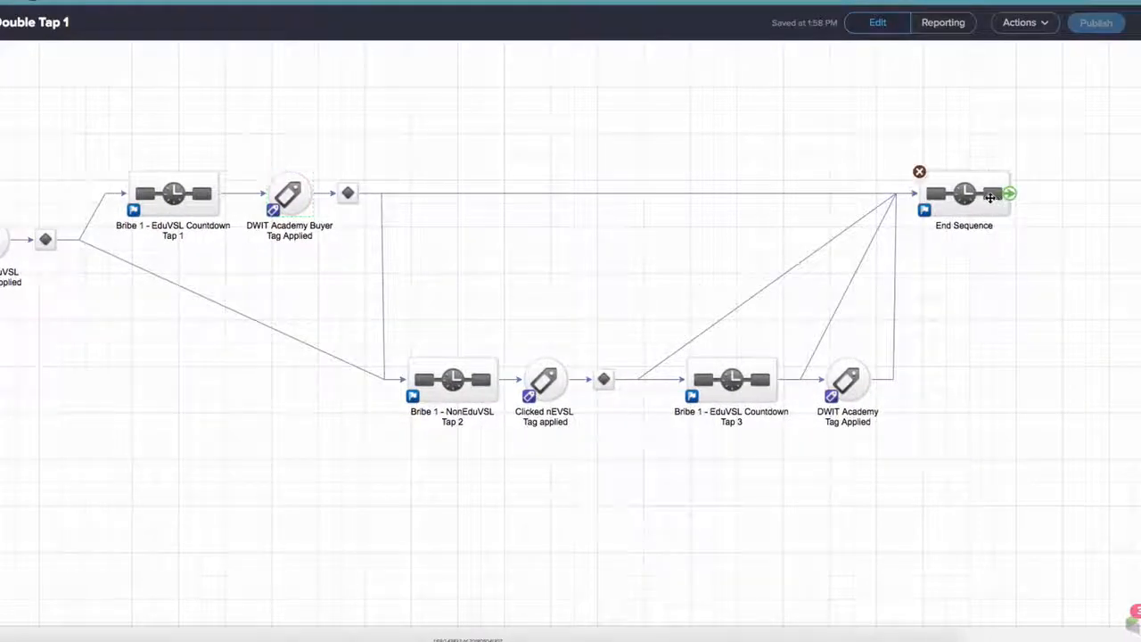
{"action": "left_click_drag", "start_coordinate": [255, 413], "coordinate": [548, 369]}
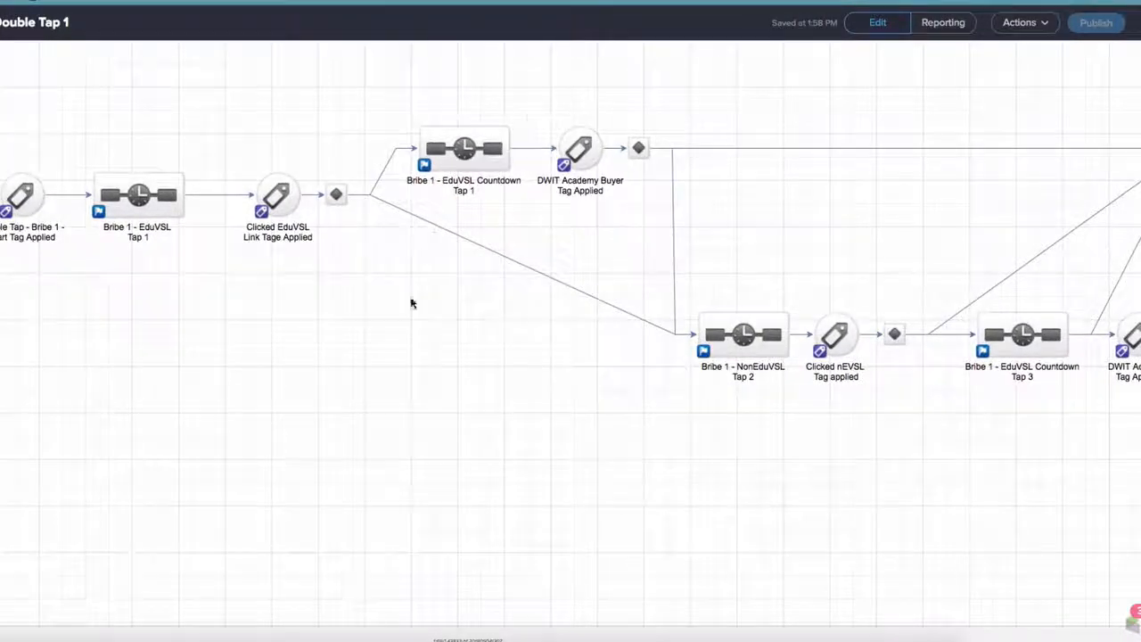
{"action": "left_click_drag", "start_coordinate": [412, 317], "coordinate": [328, 303]}
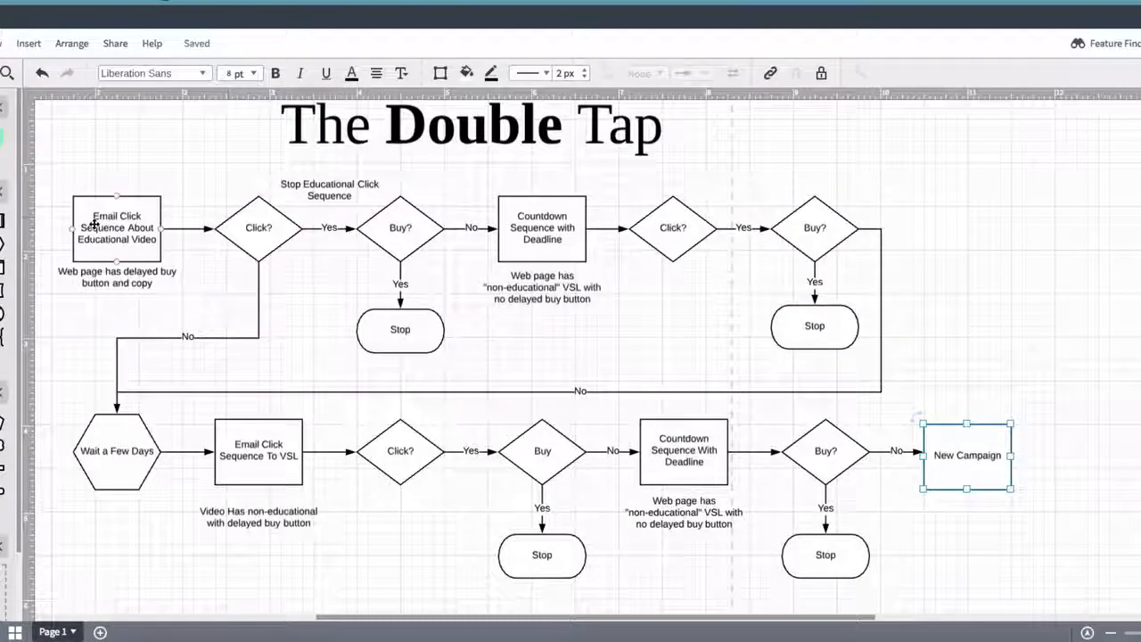
In the Double Tap flowchart, pick out in turn the educational video emails, the first countdown, the VSL emails and the second countdown
{"action": "left_click", "coordinate": [101, 227]}
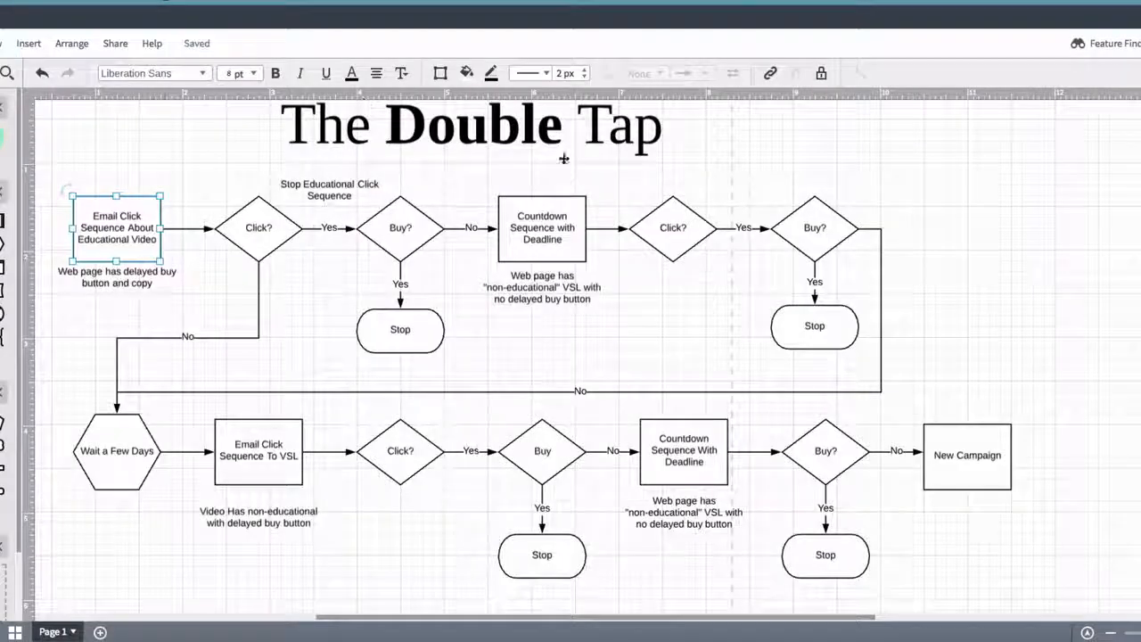
{"action": "left_click", "coordinate": [553, 224]}
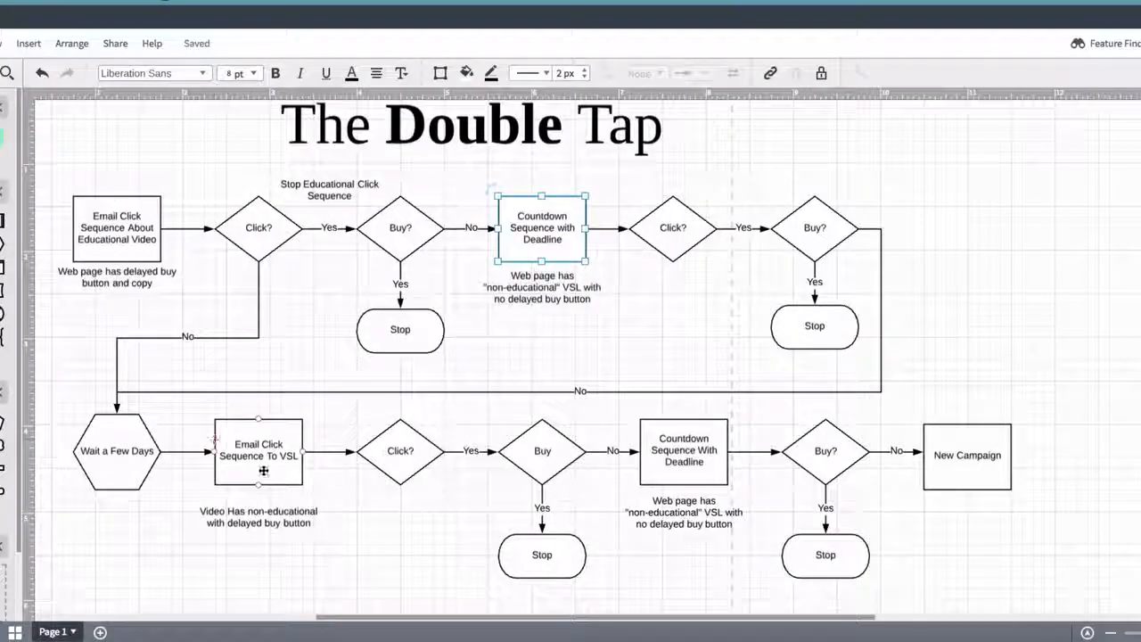
{"action": "left_click", "coordinate": [263, 470]}
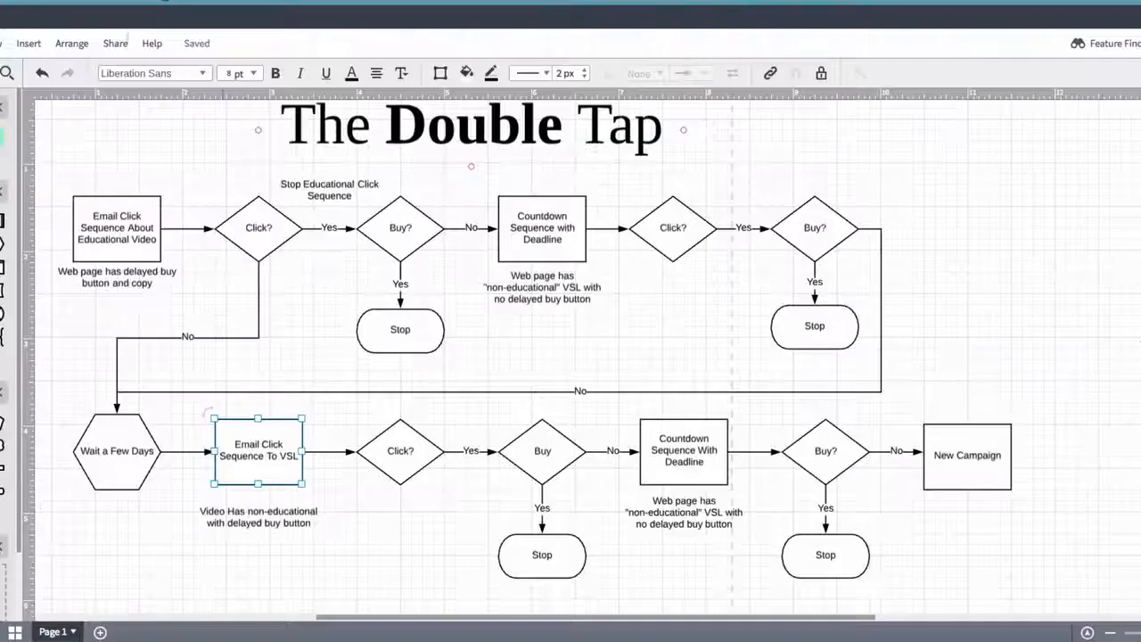
{"action": "left_click", "coordinate": [692, 460]}
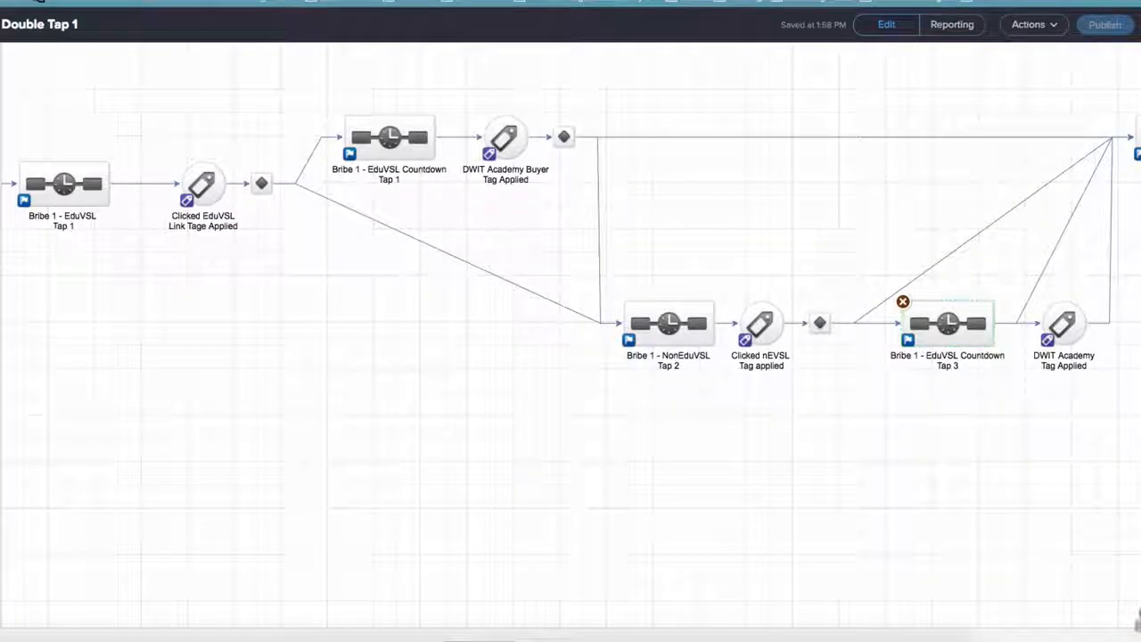
Inspect which tag the End Sequence of the Double Tap 1 campaign applies, and close the tag configuration without changes
{"action": "left_click_drag", "start_coordinate": [277, 362], "coordinate": [389, 387]}
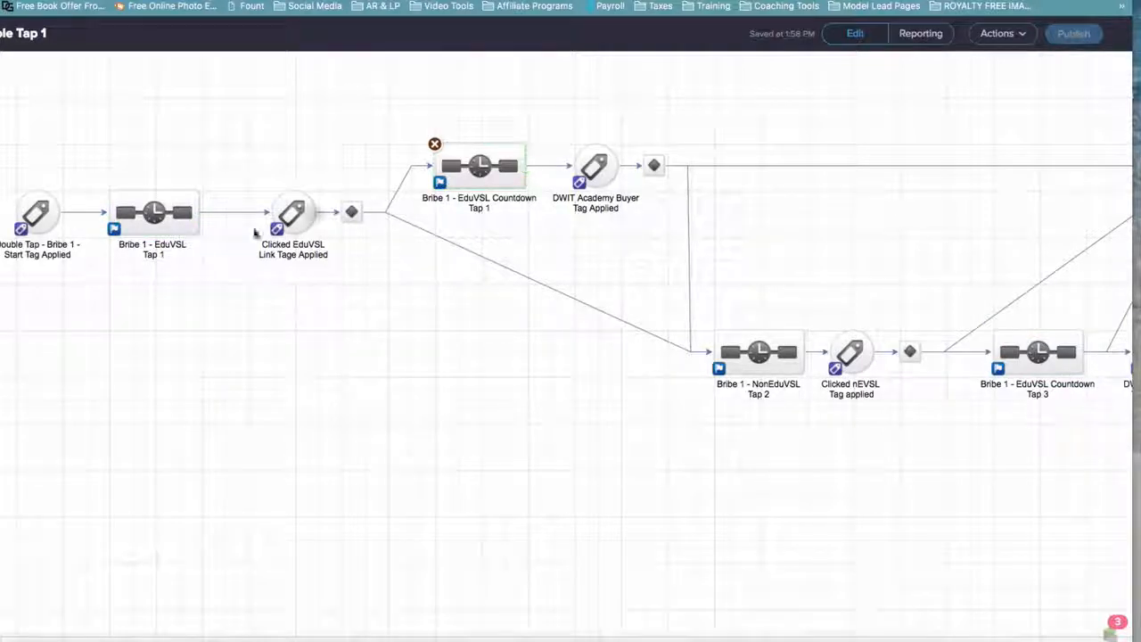
{"action": "scroll", "coordinate": [290, 527], "scroll_direction": "right", "scroll_amount": 5}
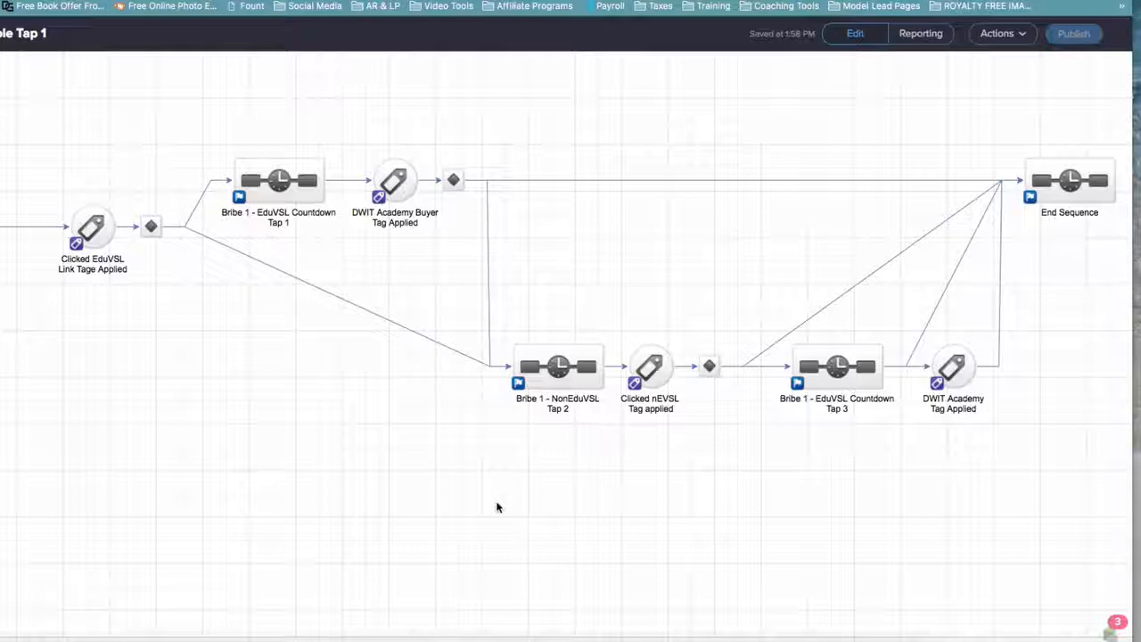
{"action": "double_click", "coordinate": [1081, 198]}
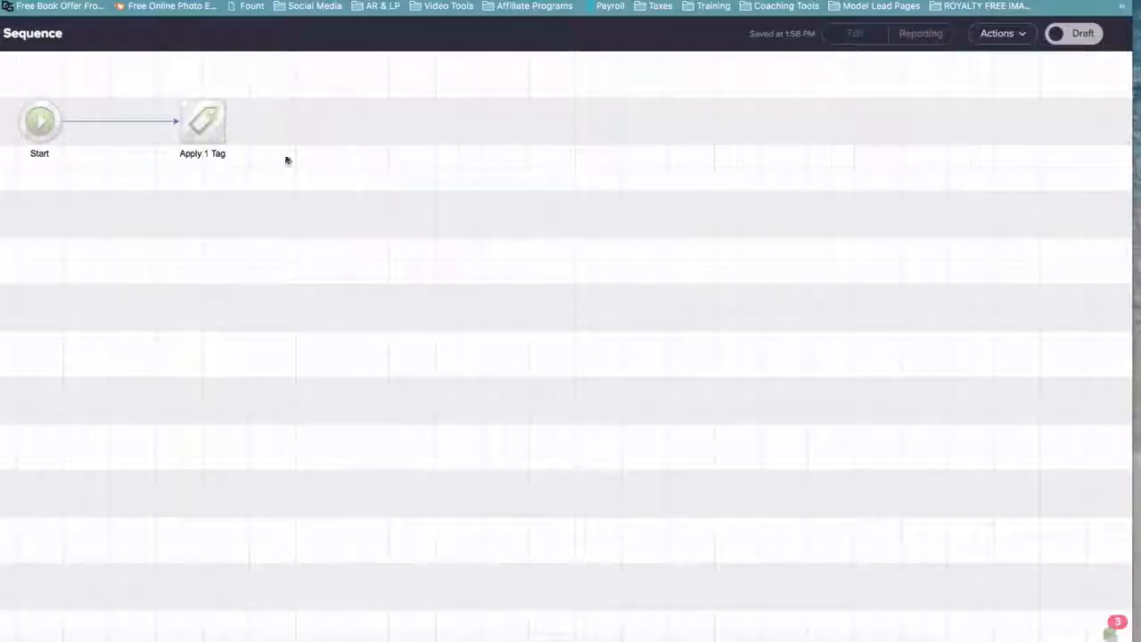
{"action": "double_click", "coordinate": [209, 122]}
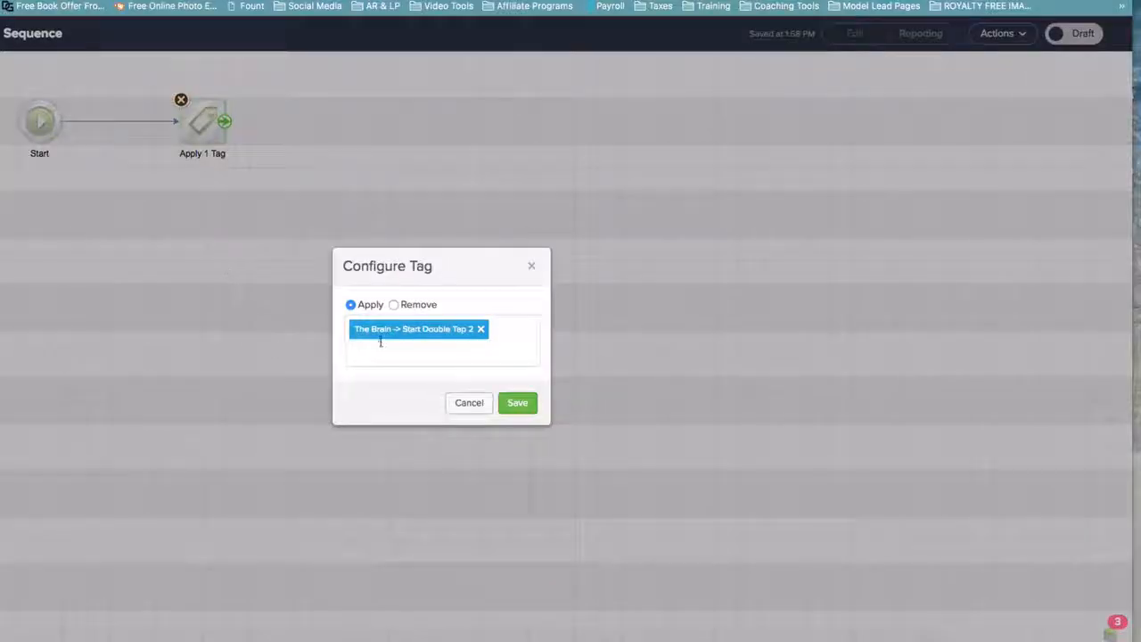
{"action": "left_click", "coordinate": [533, 268]}
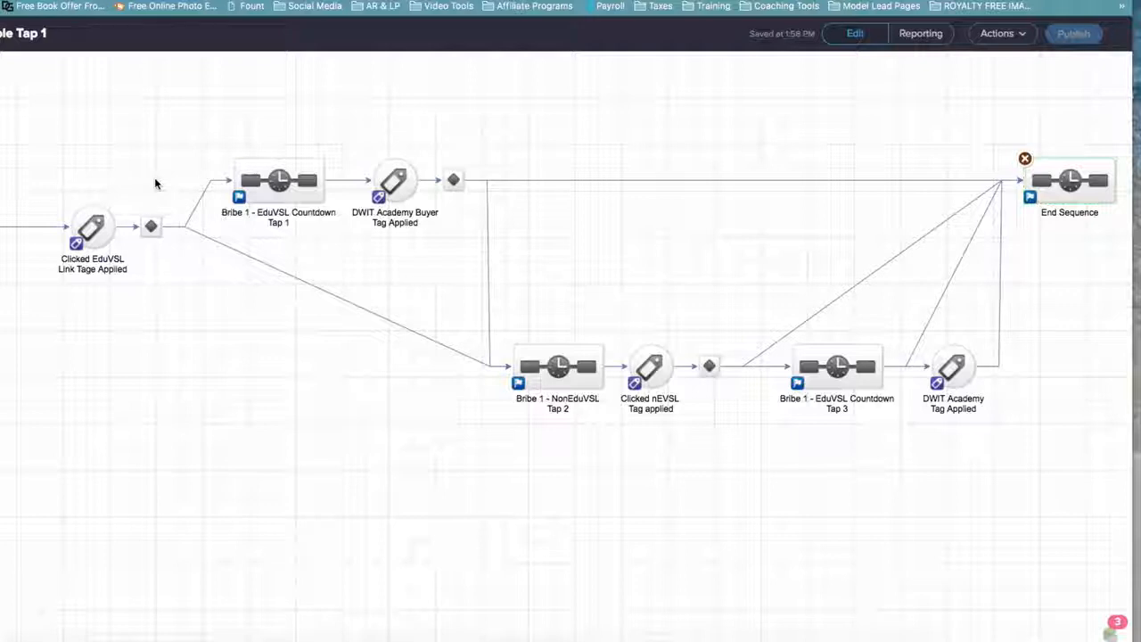
Open the Bribe 1 - EduVSL Tap 1 sequence and examine its wait timers and emails from Day 1 to Day 3
{"action": "left_click_drag", "start_coordinate": [222, 362], "coordinate": [415, 303]}
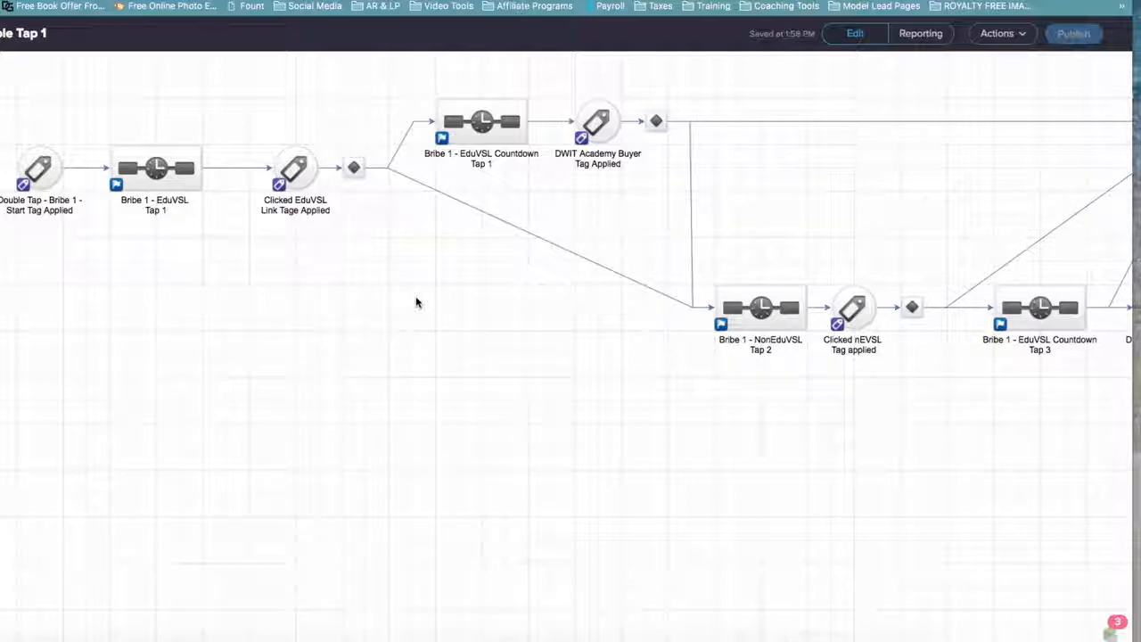
{"action": "mouse_move", "coordinate": [187, 184]}
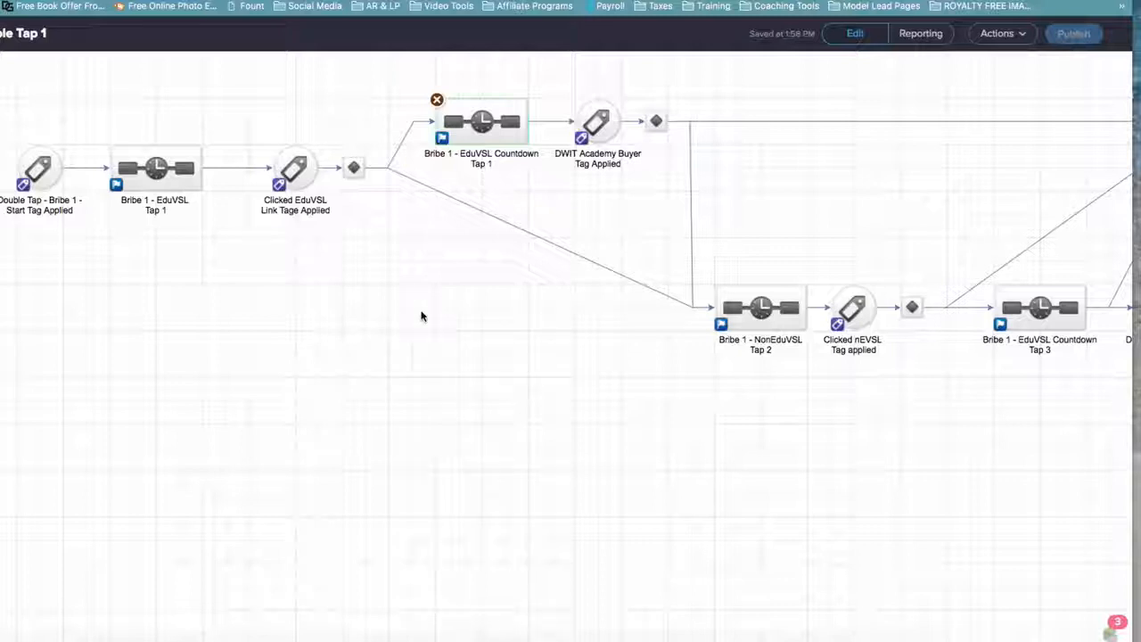
{"action": "double_click", "coordinate": [179, 174]}
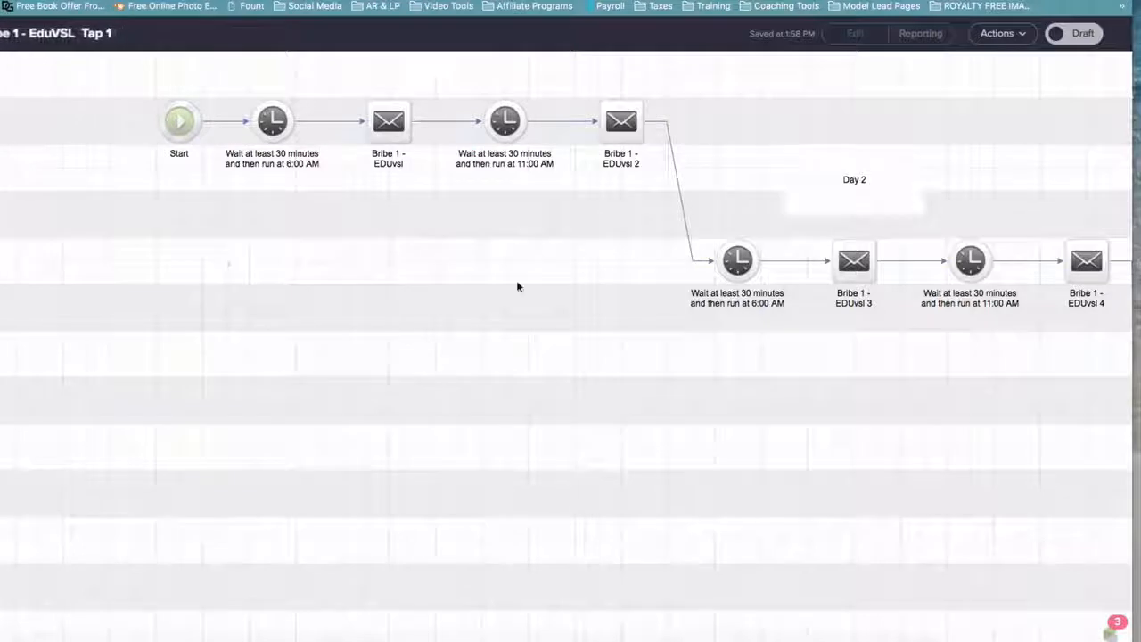
{"action": "scroll", "coordinate": [516, 287], "scroll_direction": "right", "scroll_amount": 10}
{"action": "left_click_drag", "start_coordinate": [211, 329], "coordinate": [741, 398]}
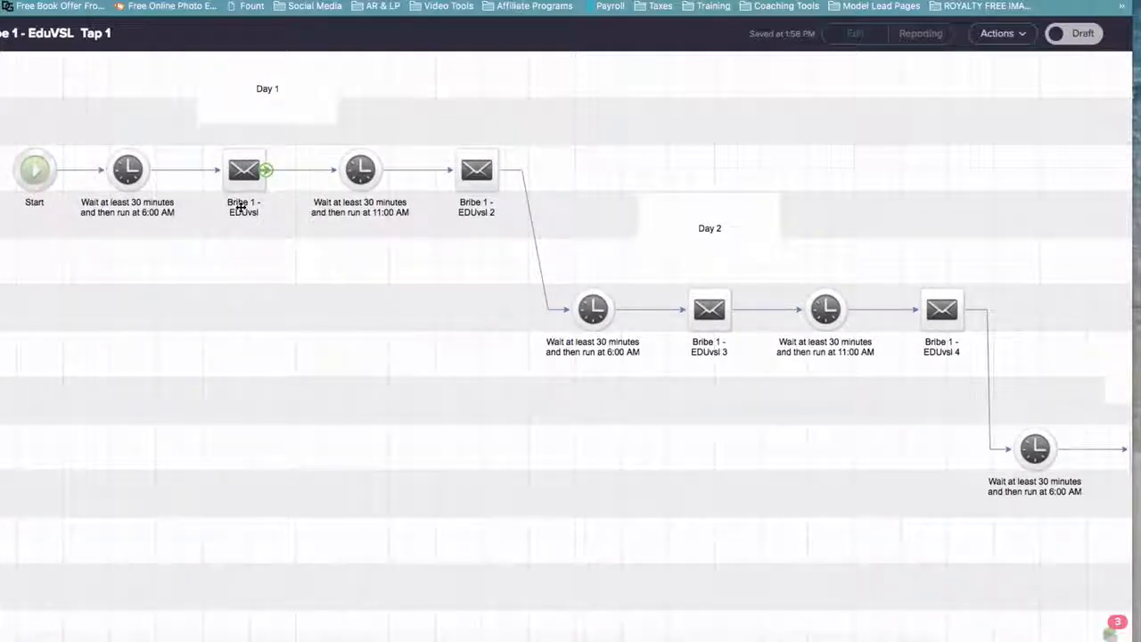
{"action": "left_click_drag", "start_coordinate": [769, 434], "coordinate": [107, 447]}
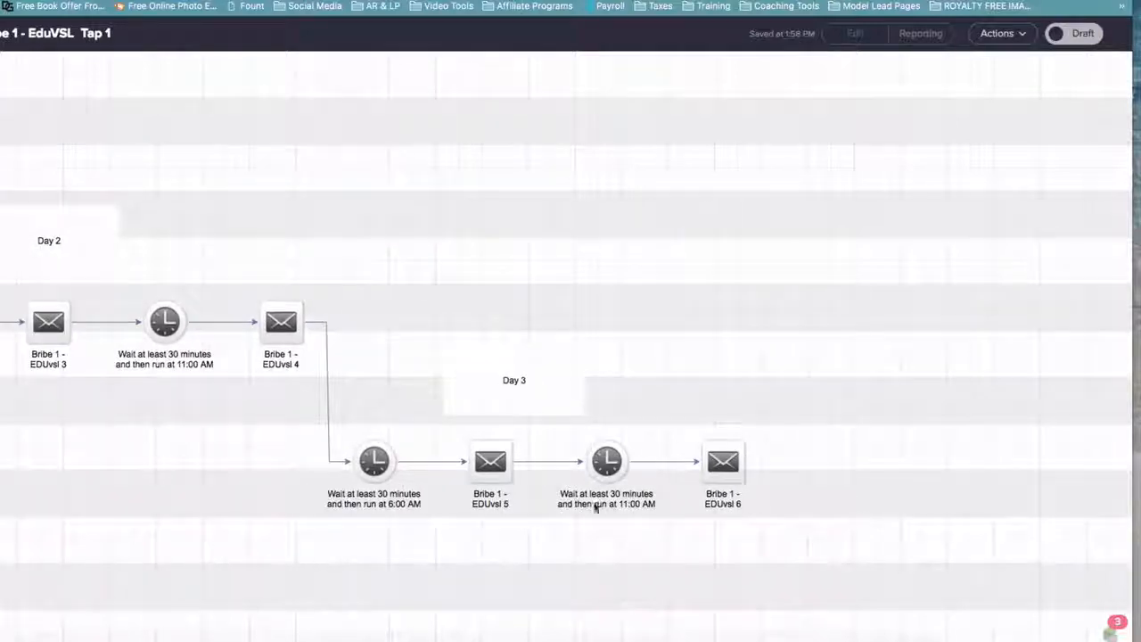
{"action": "left_click_drag", "start_coordinate": [60, 522], "coordinate": [746, 550]}
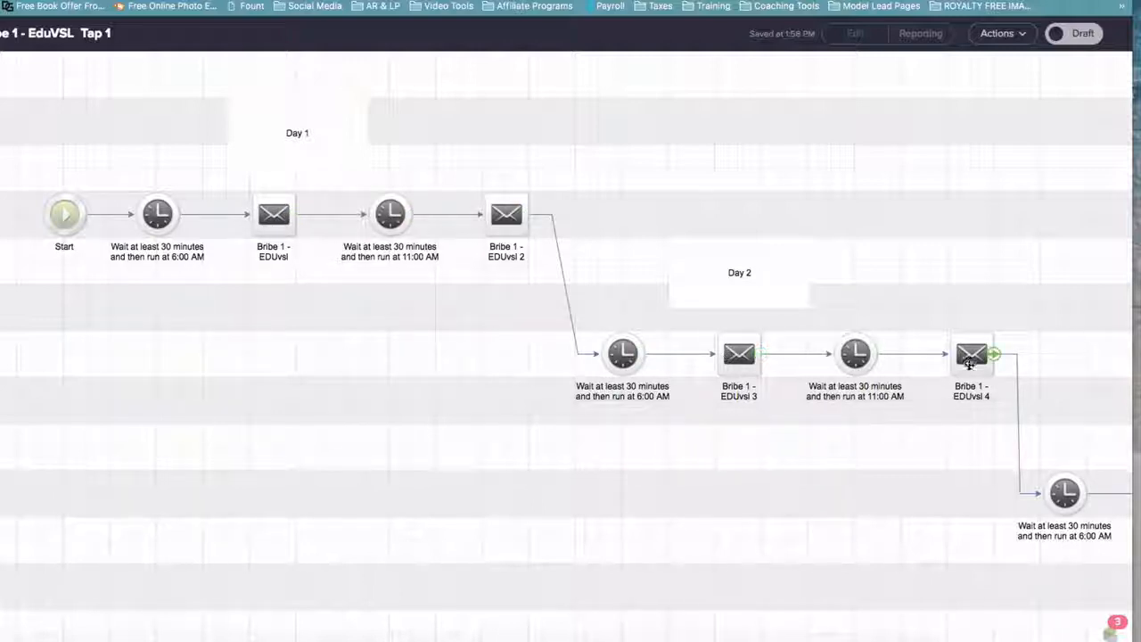
{"action": "left_click_drag", "start_coordinate": [798, 445], "coordinate": [380, 454]}
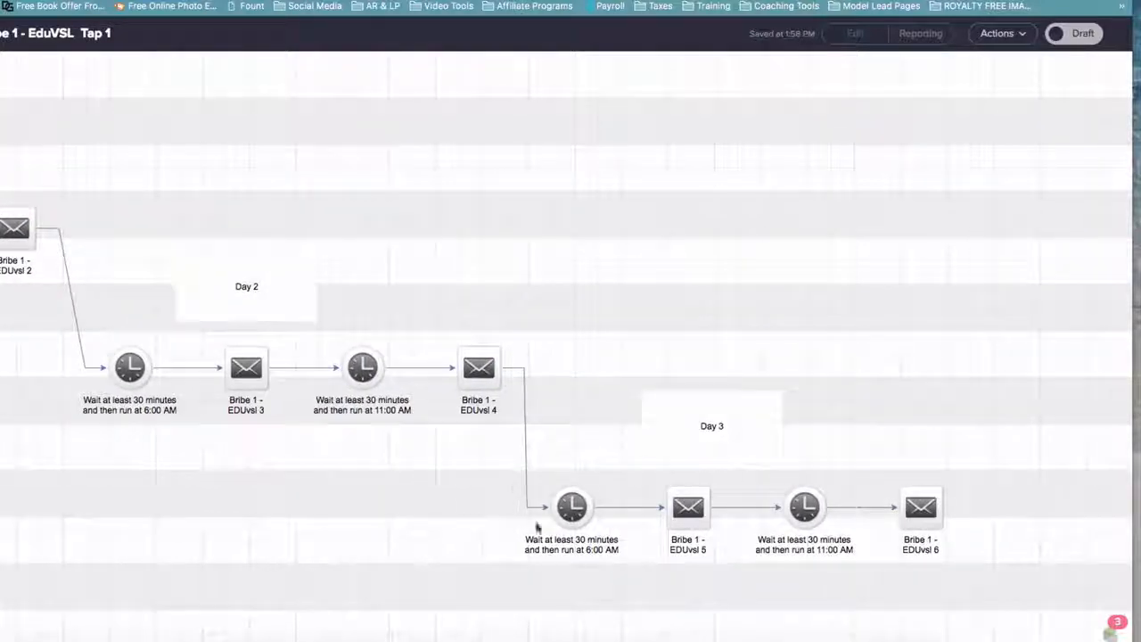
{"action": "left_click_drag", "start_coordinate": [604, 237], "coordinate": [1070, 223]}
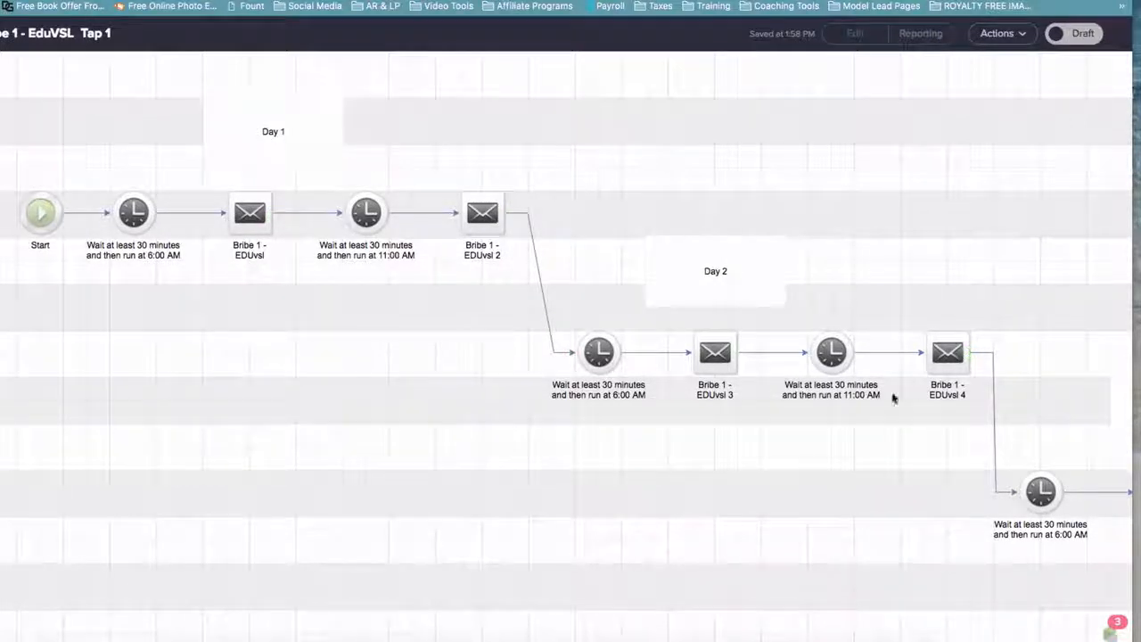
{"action": "left_click_drag", "start_coordinate": [907, 384], "coordinate": [448, 471]}
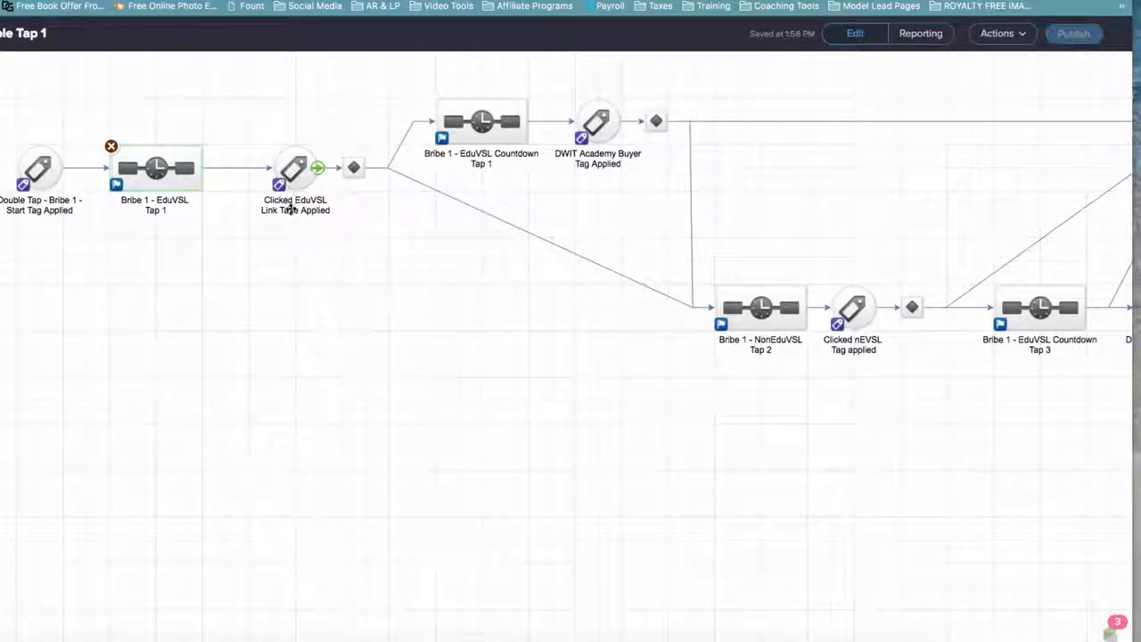
Open the Bribe 1 - EduVSL Countdown Tap 1 sequence and examine its deadline action, timers and countdown emails across Days 1 to 3
{"action": "double_click", "coordinate": [525, 121]}
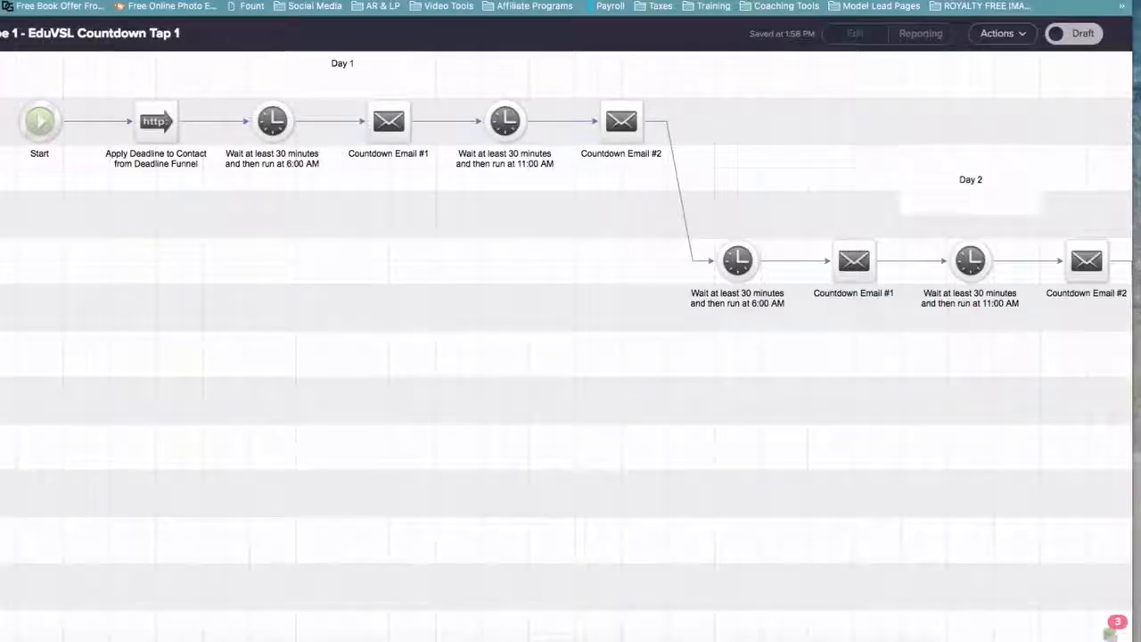
{"action": "scroll", "coordinate": [71, 362], "scroll_direction": "right", "scroll_amount": 5}
{"action": "scroll", "coordinate": [72, 362], "scroll_direction": "right", "scroll_amount": 7}
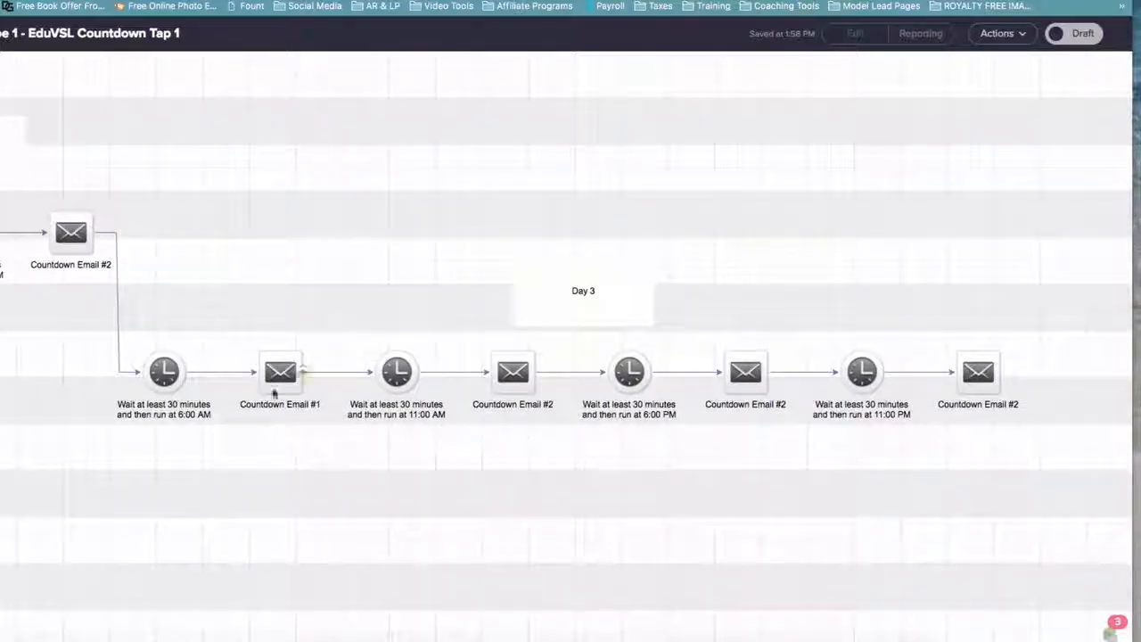
{"action": "scroll", "coordinate": [241, 507], "scroll_direction": "left", "scroll_amount": 6}
{"action": "scroll", "coordinate": [450, 507], "scroll_direction": "left", "scroll_amount": 3}
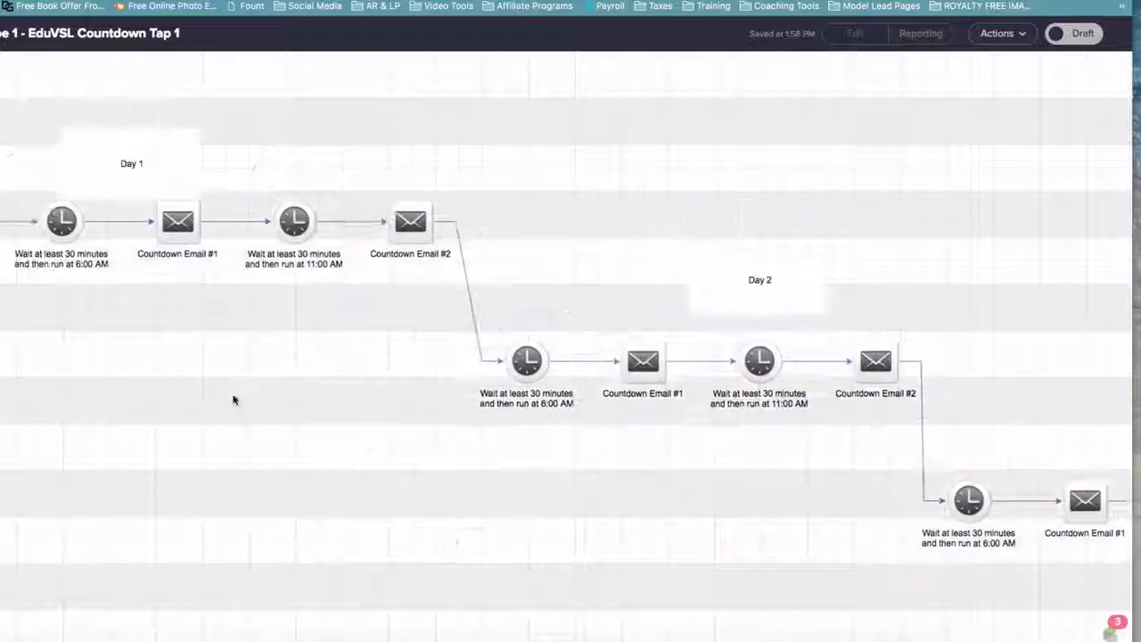
{"action": "left_click_drag", "start_coordinate": [357, 395], "coordinate": [117, 335]}
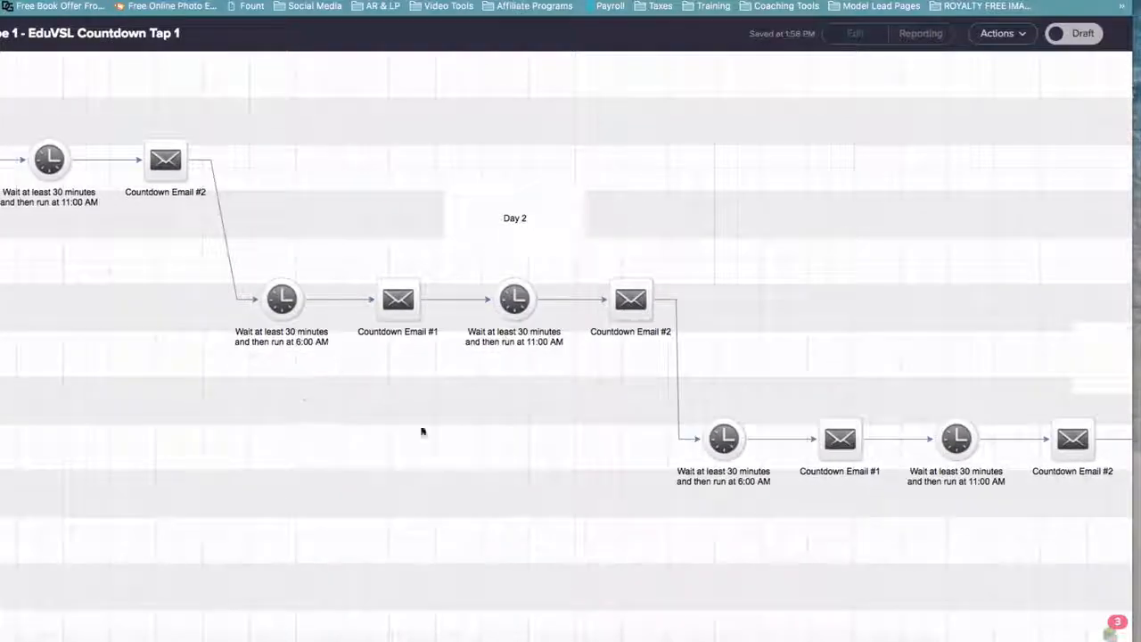
{"action": "left_click_drag", "start_coordinate": [471, 466], "coordinate": [161, 431]}
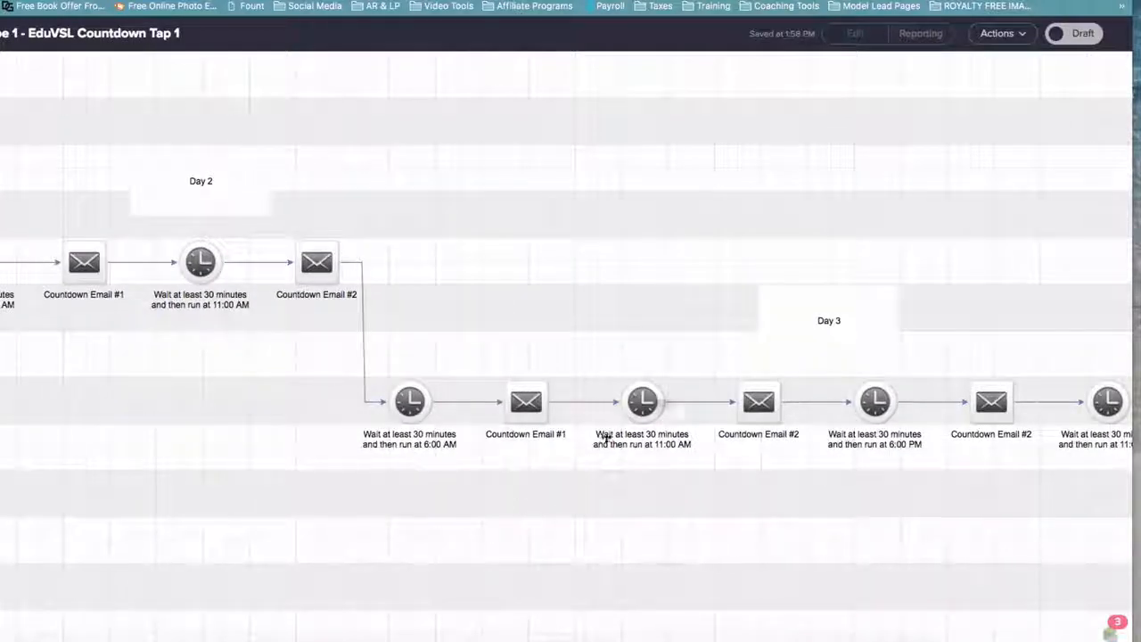
{"action": "scroll", "coordinate": [301, 525], "scroll_direction": "right", "scroll_amount": 3}
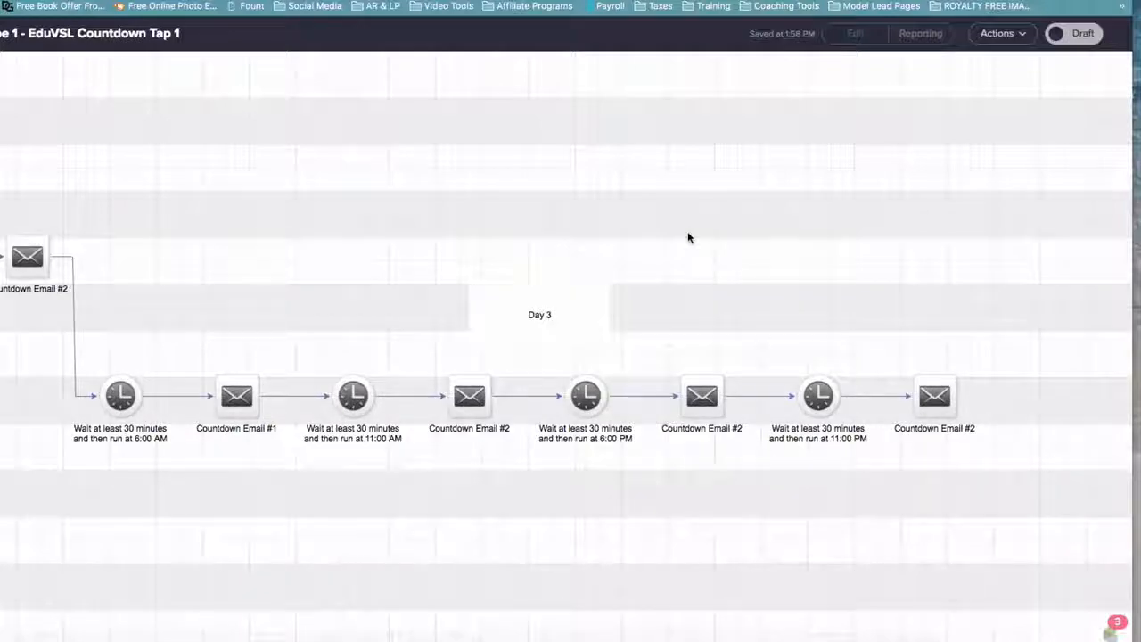
{"action": "scroll", "coordinate": [454, 204], "scroll_direction": "left", "scroll_amount": 4}
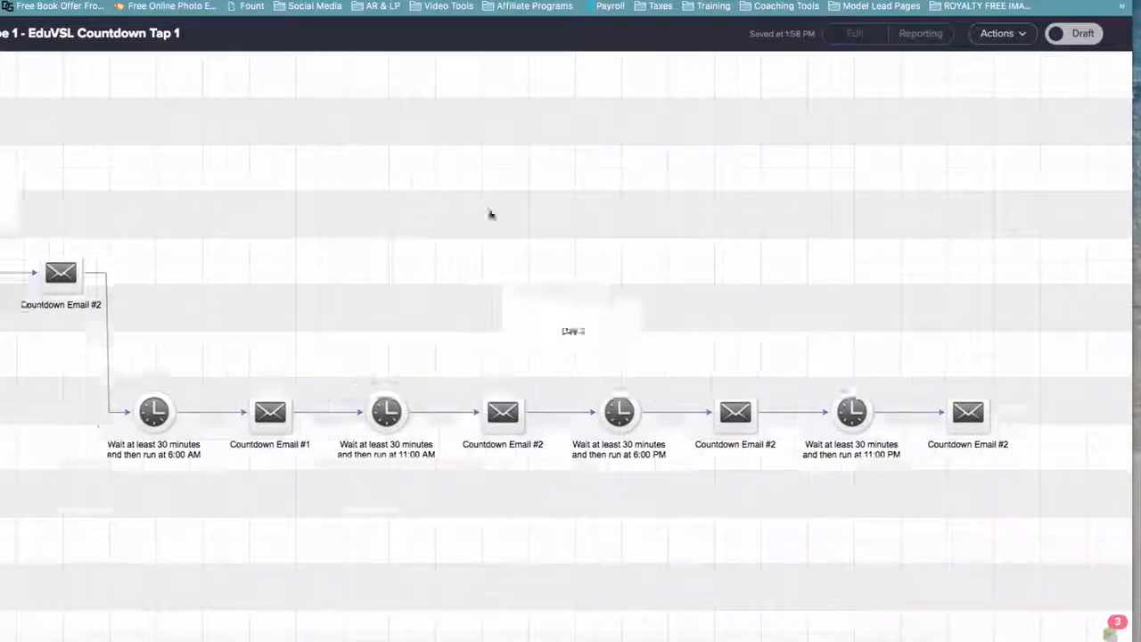
Go back over the countdown sequence to its Day 1 deadline action and return to the campaign overview
{"action": "left_click_drag", "start_coordinate": [535, 224], "coordinate": [942, 258]}
{"action": "left_click_drag", "start_coordinate": [586, 178], "coordinate": [836, 205]}
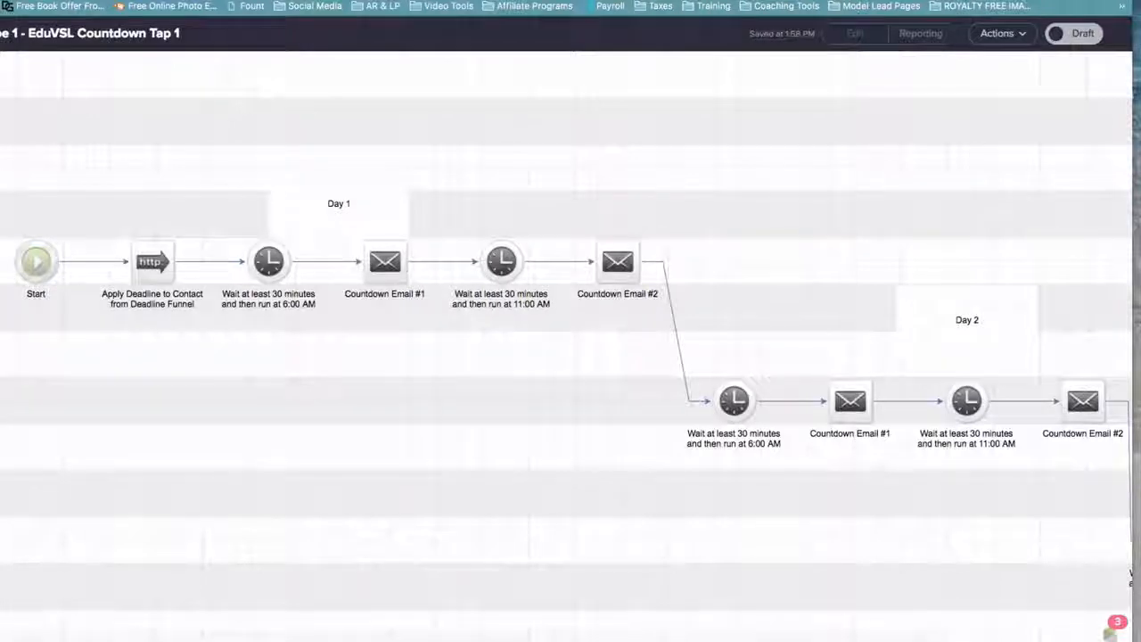
{"action": "left_click", "coordinate": [2, 34]}
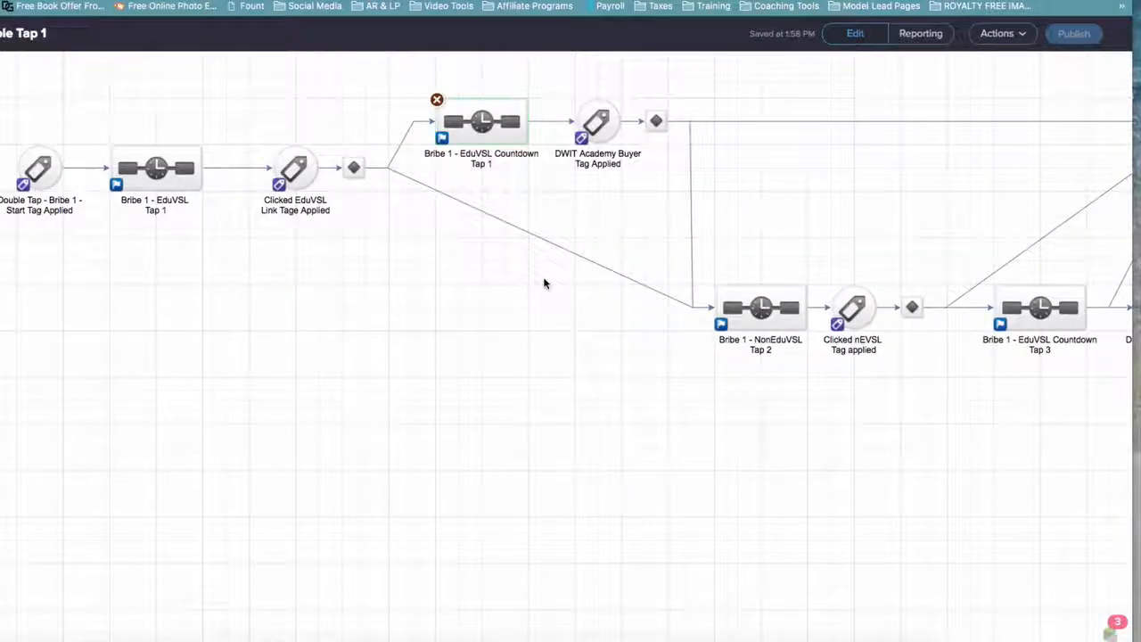
Open the Bribe 1 - NonEduVSL Tap 2 sequence, examine its timers and emails across Days 1 to 3, and return to the campaign
{"action": "scroll", "coordinate": [401, 402], "scroll_direction": "right", "scroll_amount": 5}
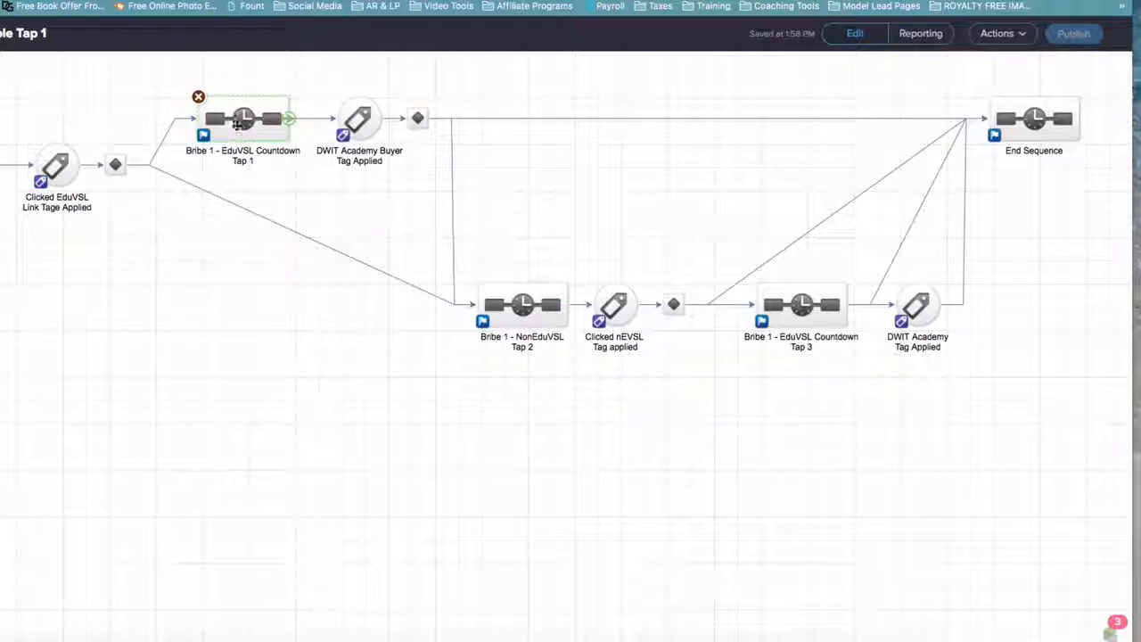
{"action": "double_click", "coordinate": [524, 307]}
{"action": "scroll", "coordinate": [471, 312], "scroll_direction": "right", "scroll_amount": 13}
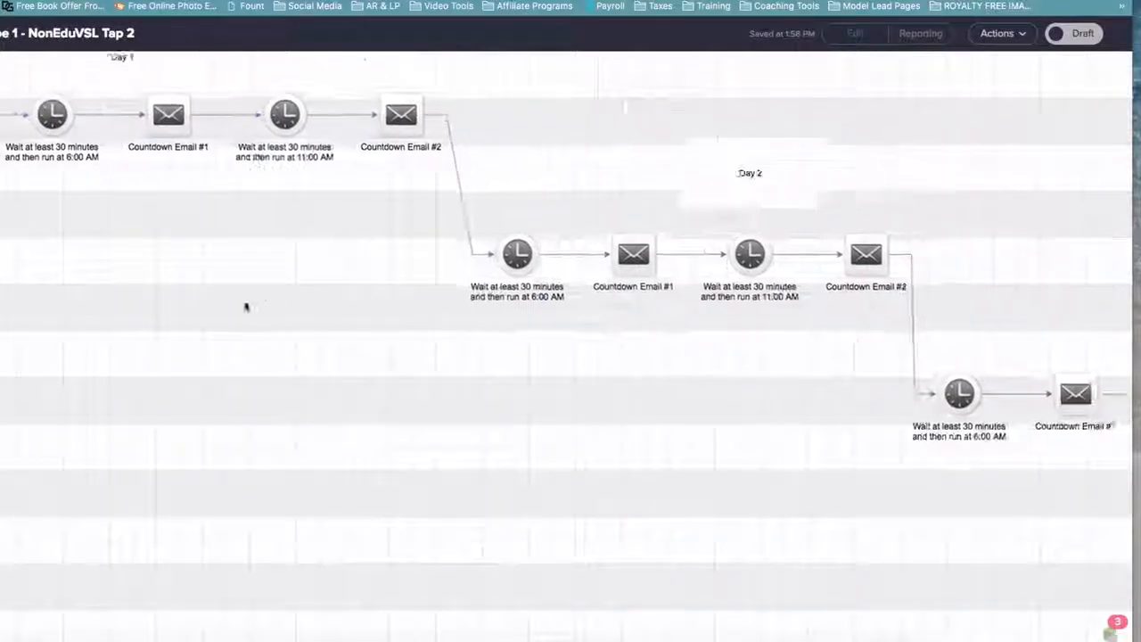
{"action": "scroll", "coordinate": [580, 485], "scroll_direction": "right", "scroll_amount": 7}
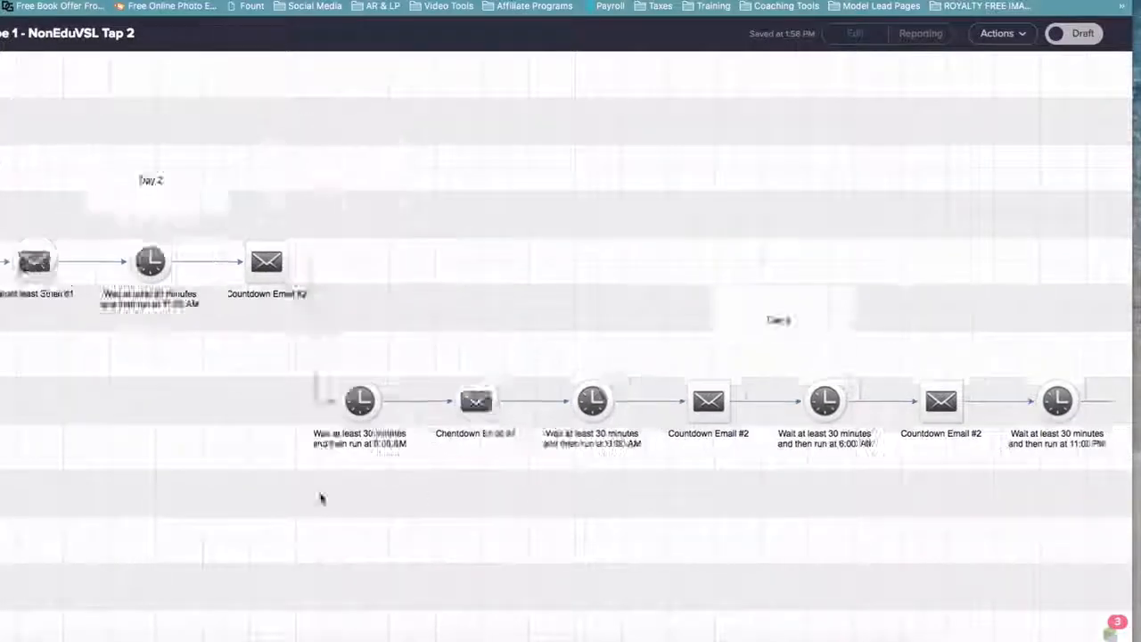
{"action": "scroll", "coordinate": [176, 506], "scroll_direction": "left", "scroll_amount": 18}
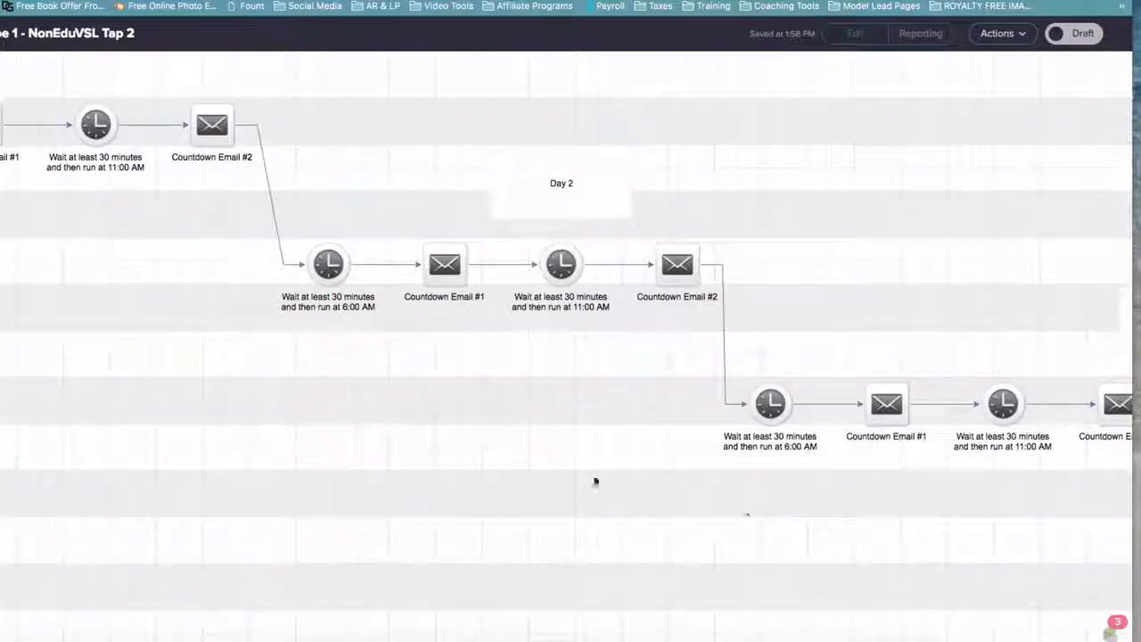
{"action": "scroll", "coordinate": [420, 349], "scroll_direction": "right", "scroll_amount": 12}
{"action": "scroll", "coordinate": [561, 443], "scroll_direction": "right", "scroll_amount": 1}
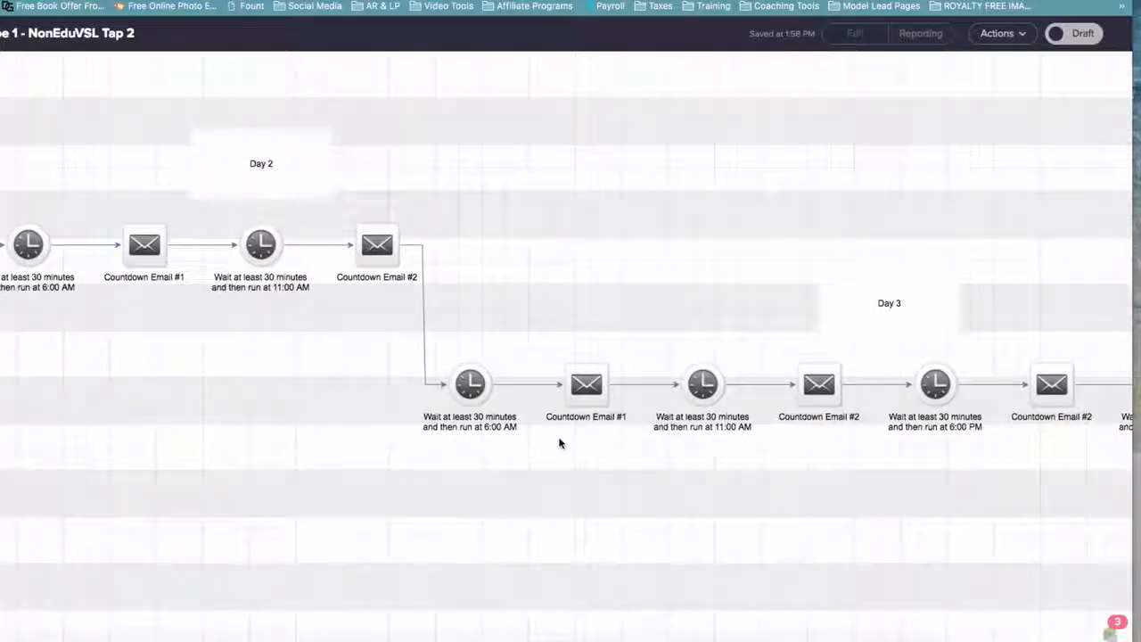
{"action": "scroll", "coordinate": [772, 492], "scroll_direction": "right", "scroll_amount": 3}
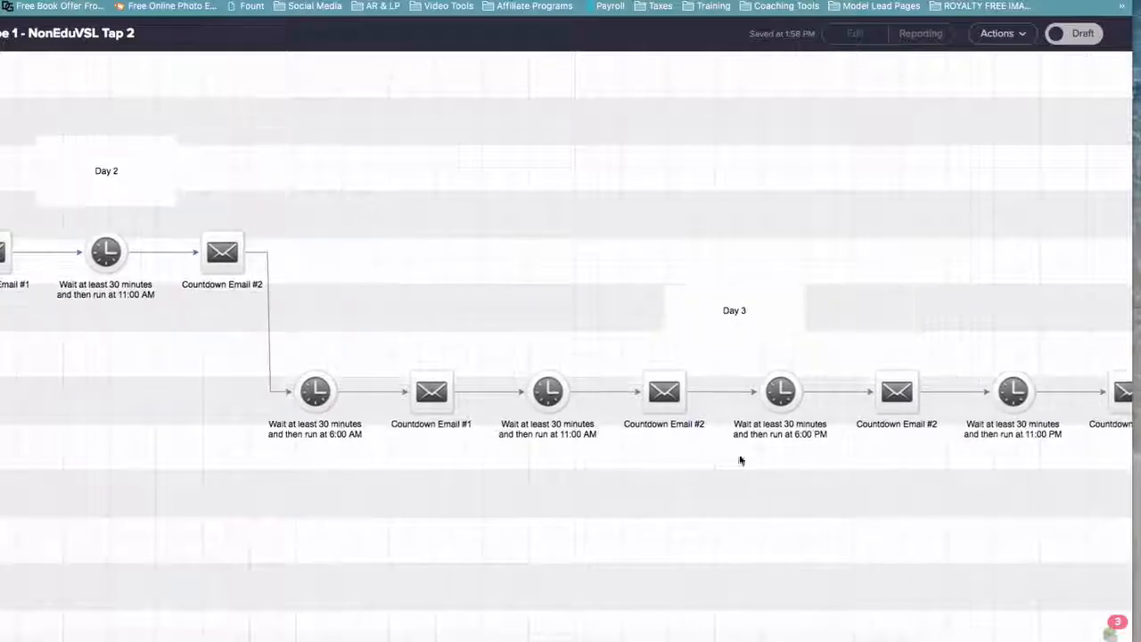
{"action": "left_click", "coordinate": [3, 33]}
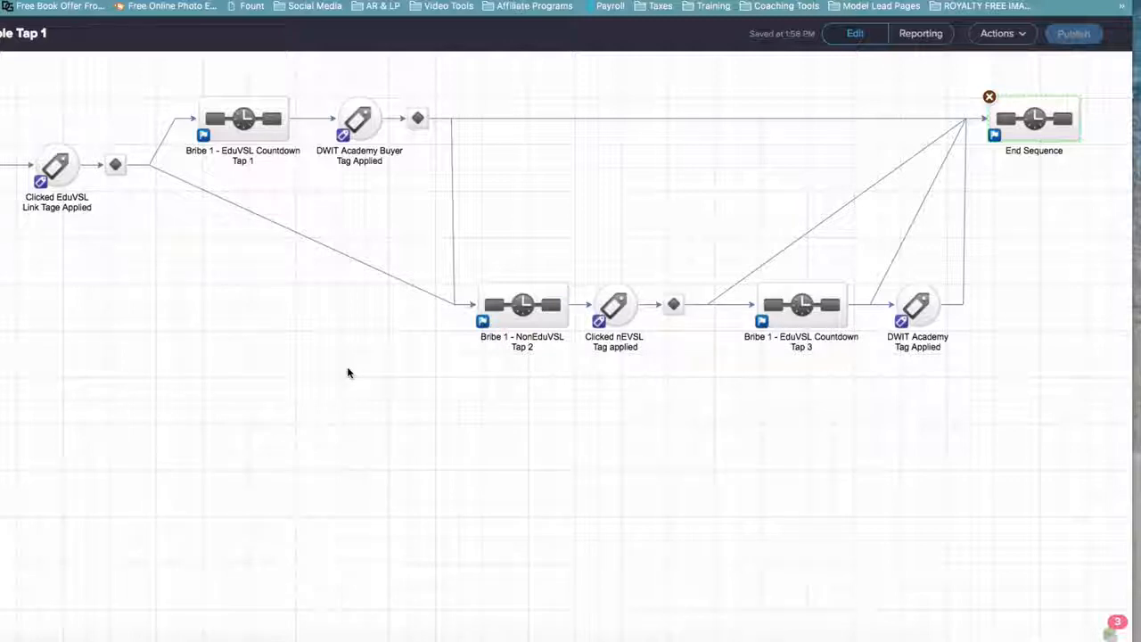
Reopen the Bribe 1 - EduVSL Tap 1 sequence, review its Day 1 email and timers, and return to the campaign
{"action": "left_click_drag", "start_coordinate": [193, 357], "coordinate": [355, 374]}
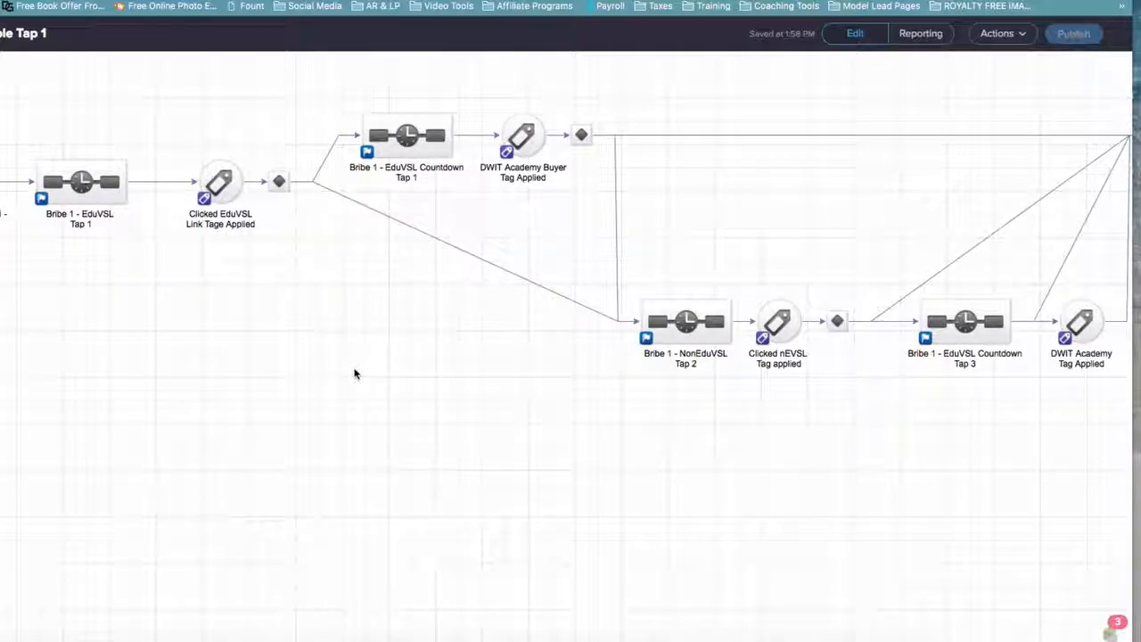
{"action": "left_click_drag", "start_coordinate": [293, 362], "coordinate": [367, 392]}
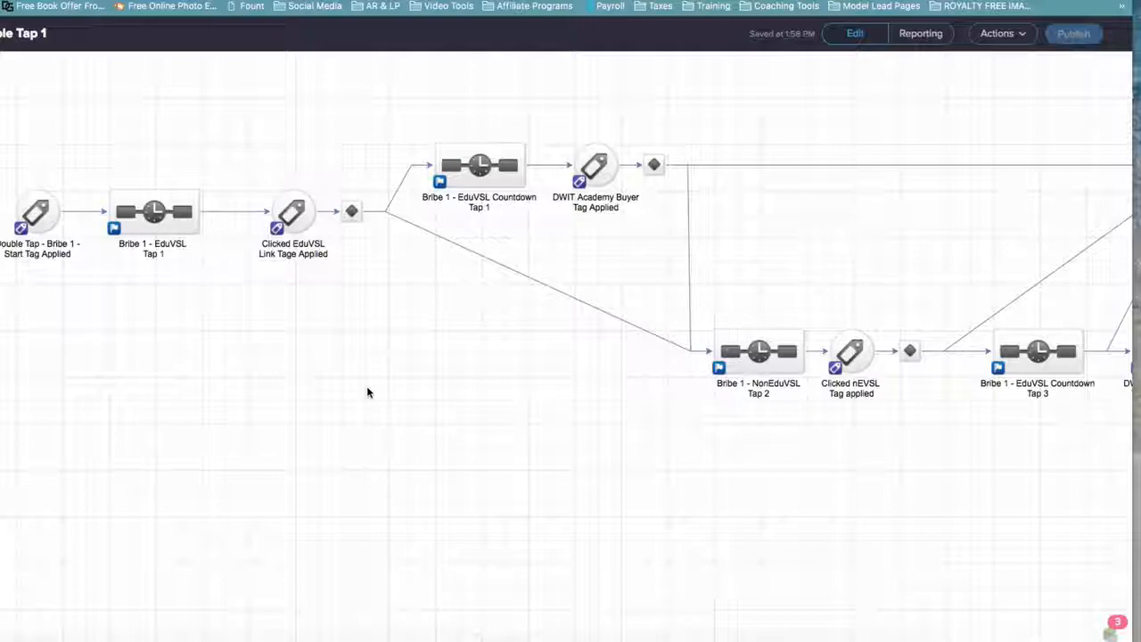
{"action": "double_click", "coordinate": [159, 227]}
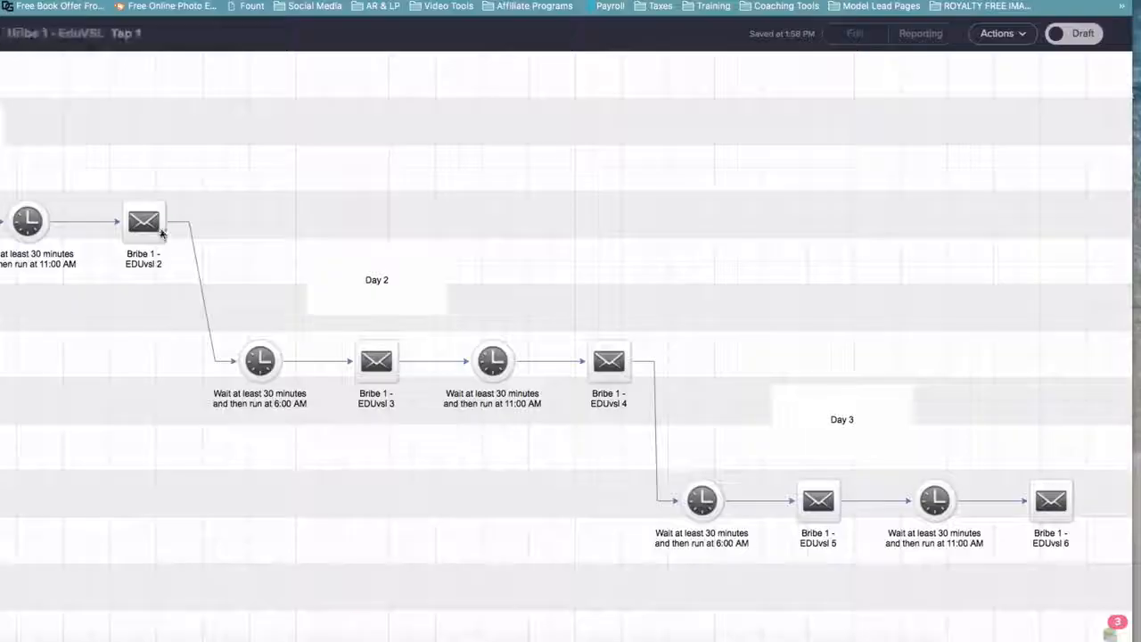
{"action": "left_click_drag", "start_coordinate": [234, 90], "coordinate": [598, 94]}
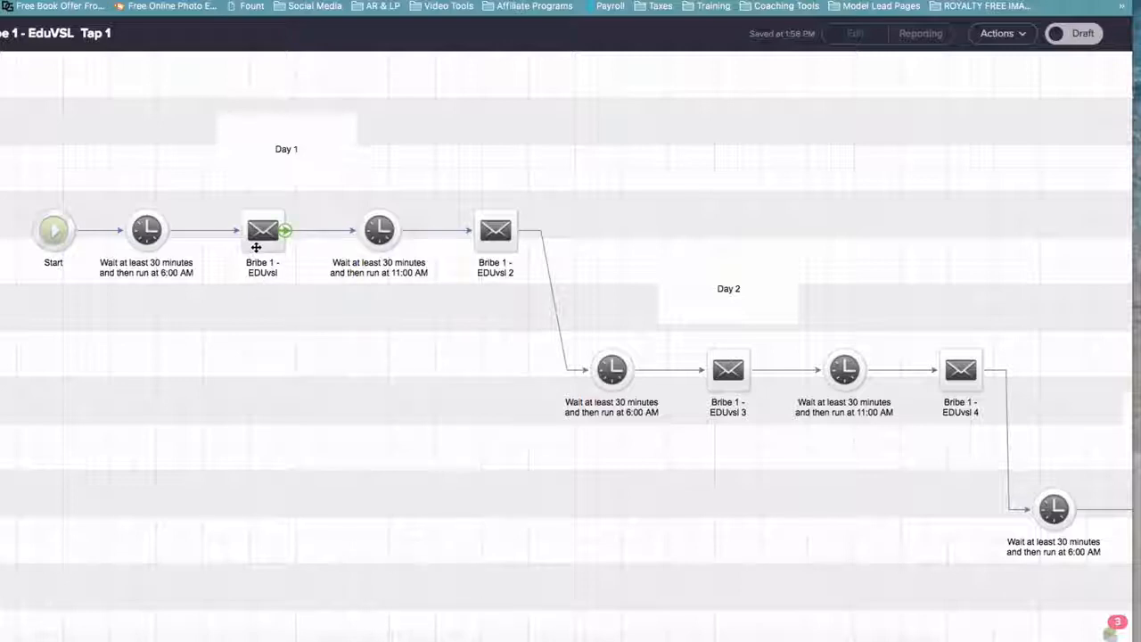
{"action": "mouse_move", "coordinate": [262, 231]}
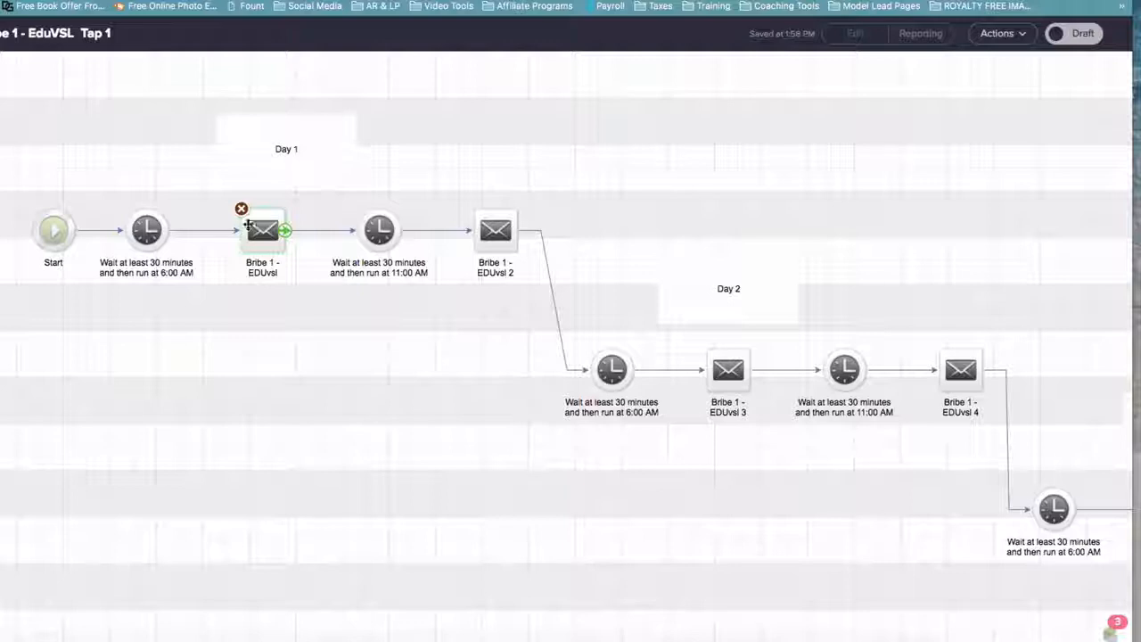
{"action": "scroll", "coordinate": [400, 413], "scroll_direction": "right", "scroll_amount": 8}
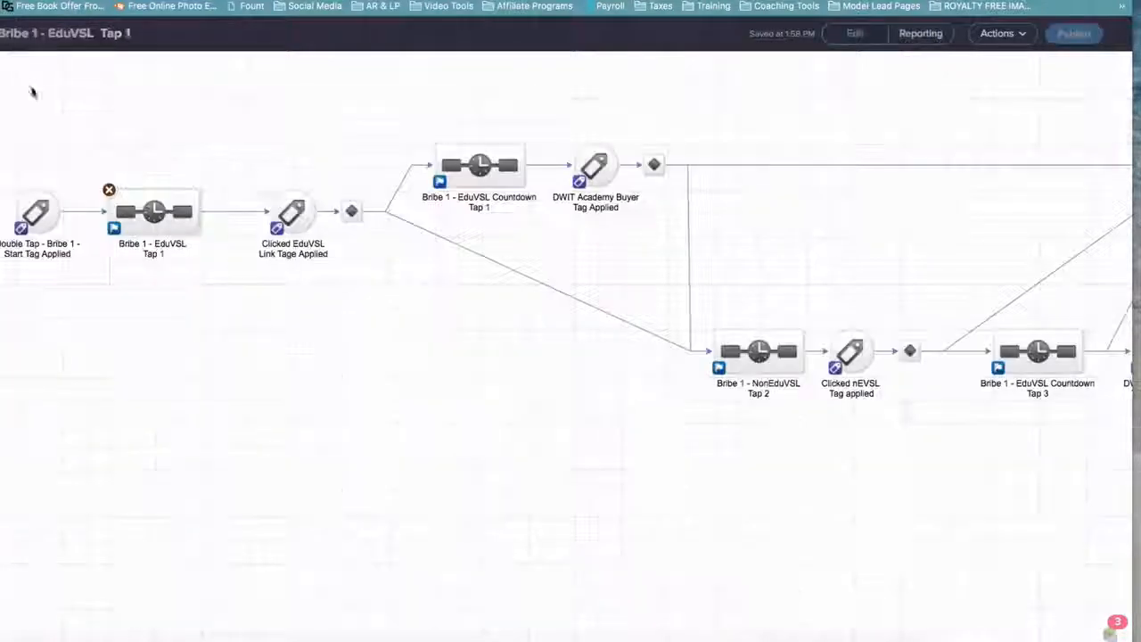
Reopen the Bribe 1 - EduVSL Countdown Tap 1 sequence and review its deadline action and Day 1 countdown emails
{"action": "left_click_drag", "start_coordinate": [423, 385], "coordinate": [319, 386]}
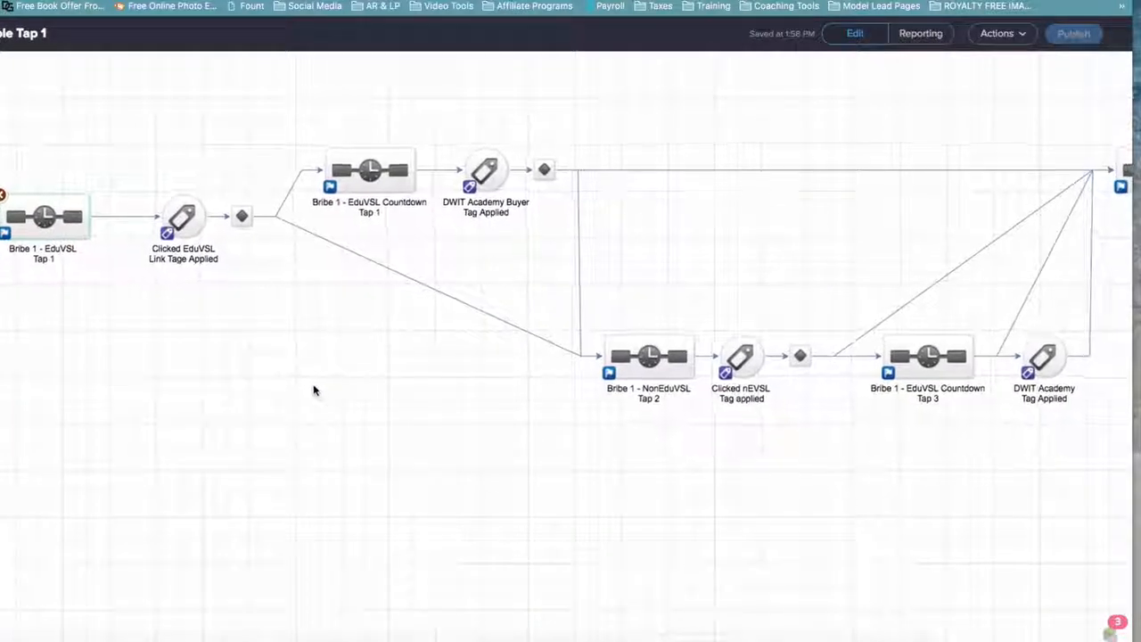
{"action": "double_click", "coordinate": [357, 164]}
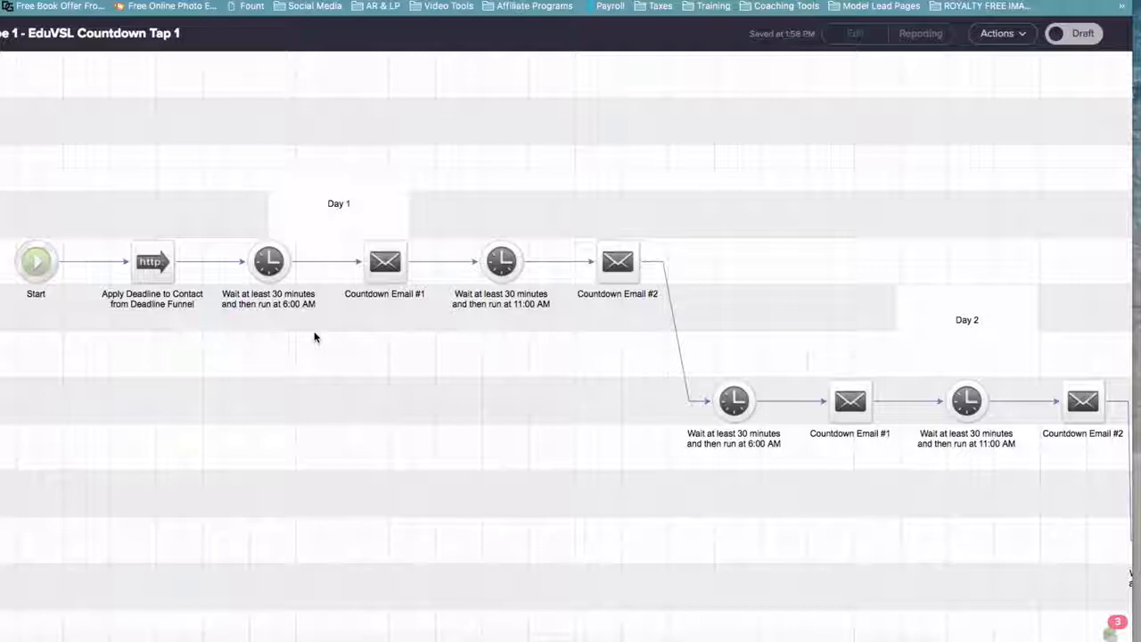
{"action": "mouse_move", "coordinate": [389, 260]}
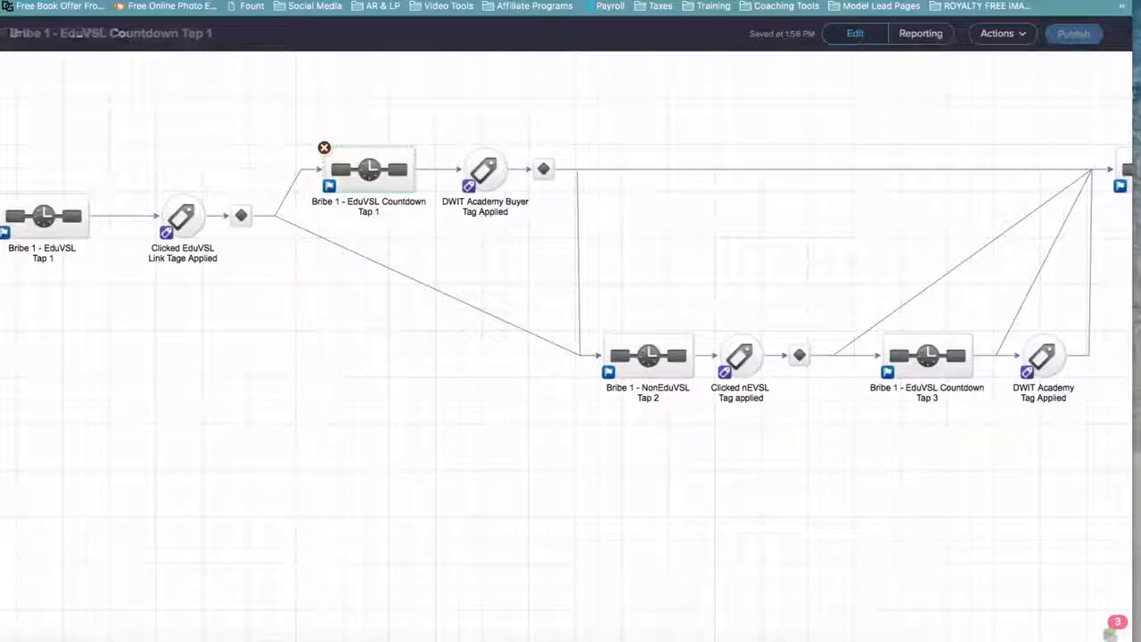
Trace the campaign paths through the Tap 2 and Tap 3 sequences to the End Sequence, and select the Bribe 1 start tag goal
{"action": "left_click_drag", "start_coordinate": [535, 443], "coordinate": [245, 439]}
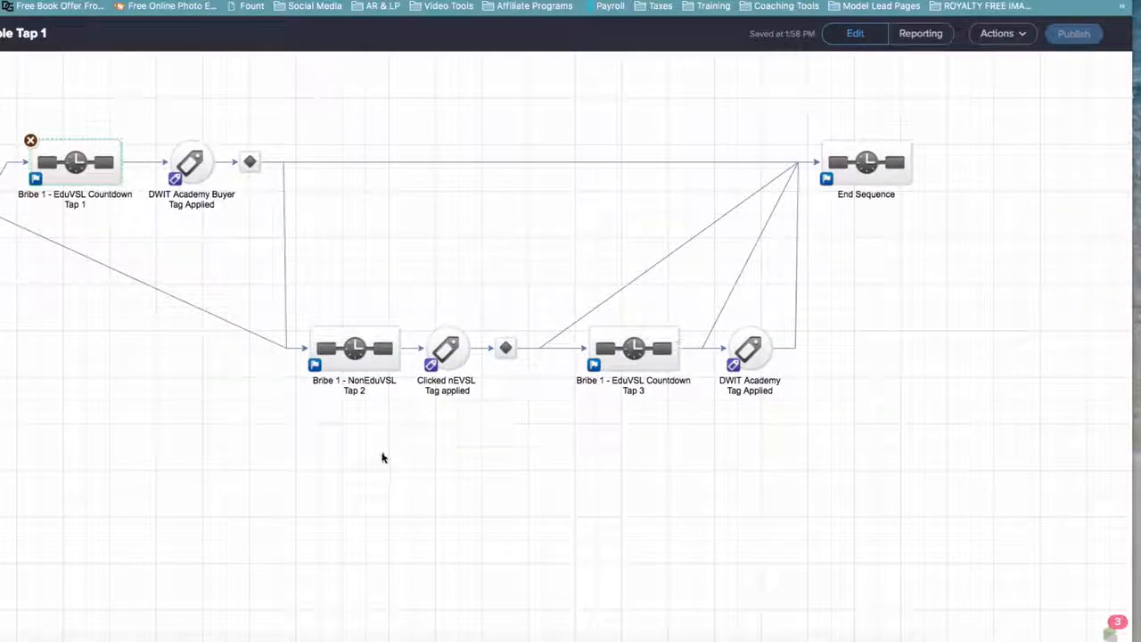
{"action": "left_click_drag", "start_coordinate": [383, 459], "coordinate": [642, 446]}
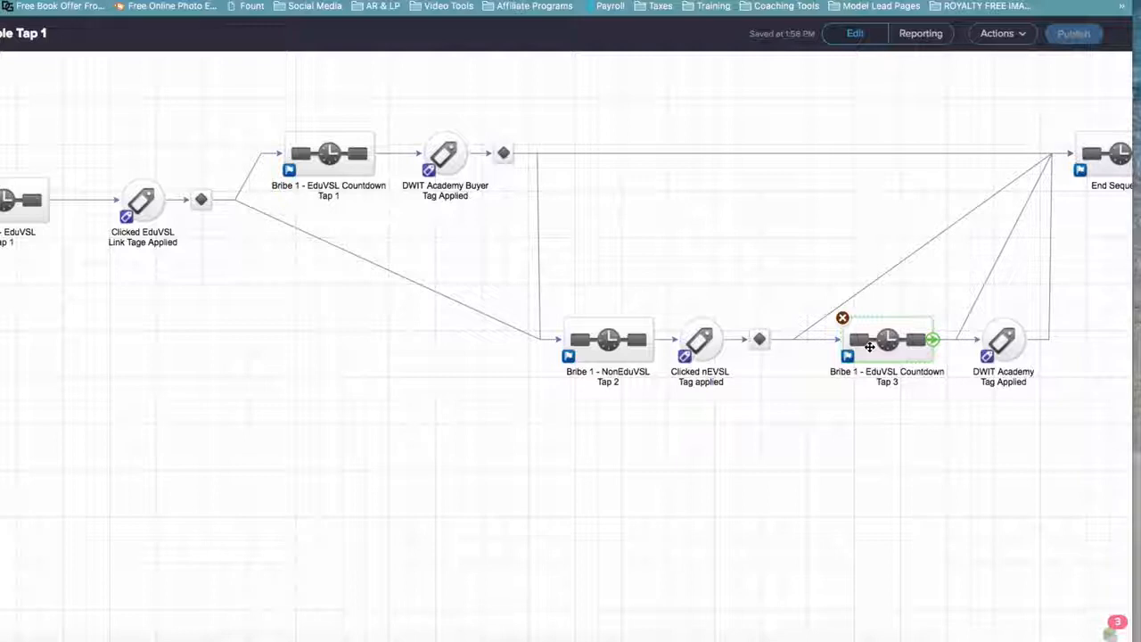
{"action": "left_click", "coordinate": [632, 408]}
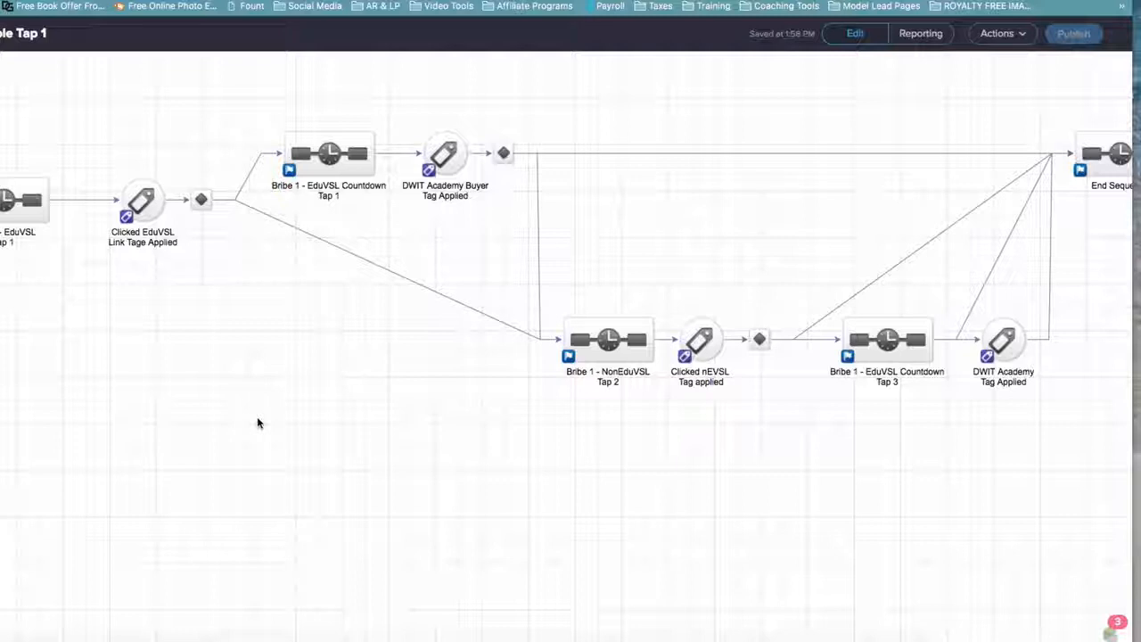
{"action": "scroll", "coordinate": [257, 417], "scroll_direction": "right", "scroll_amount": 3}
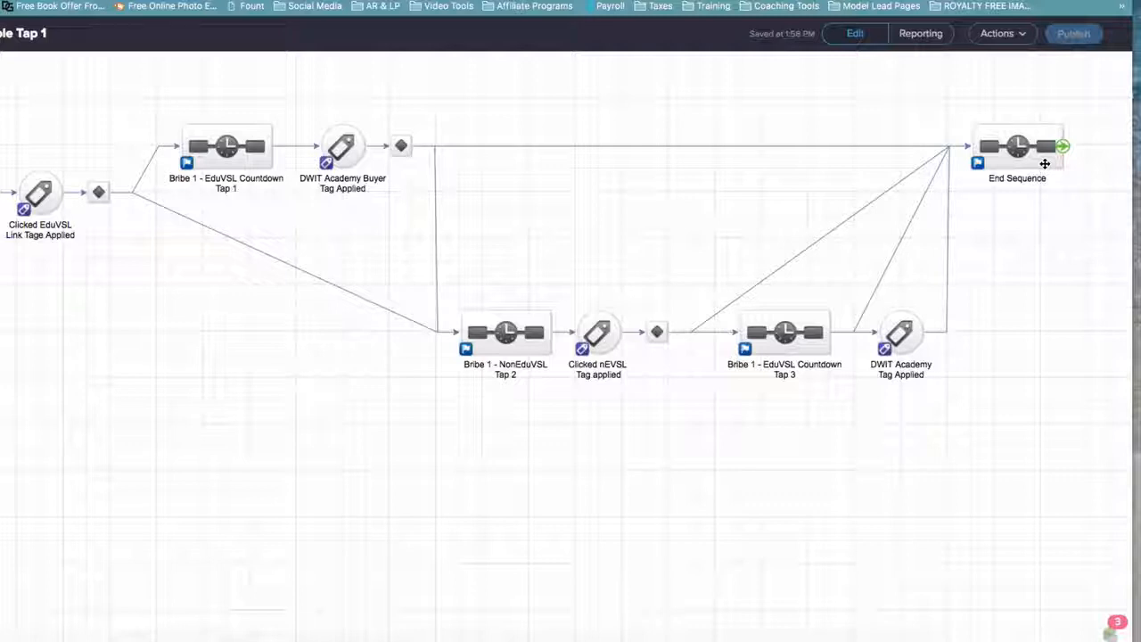
{"action": "scroll", "coordinate": [576, 446], "scroll_direction": "left", "scroll_amount": 2}
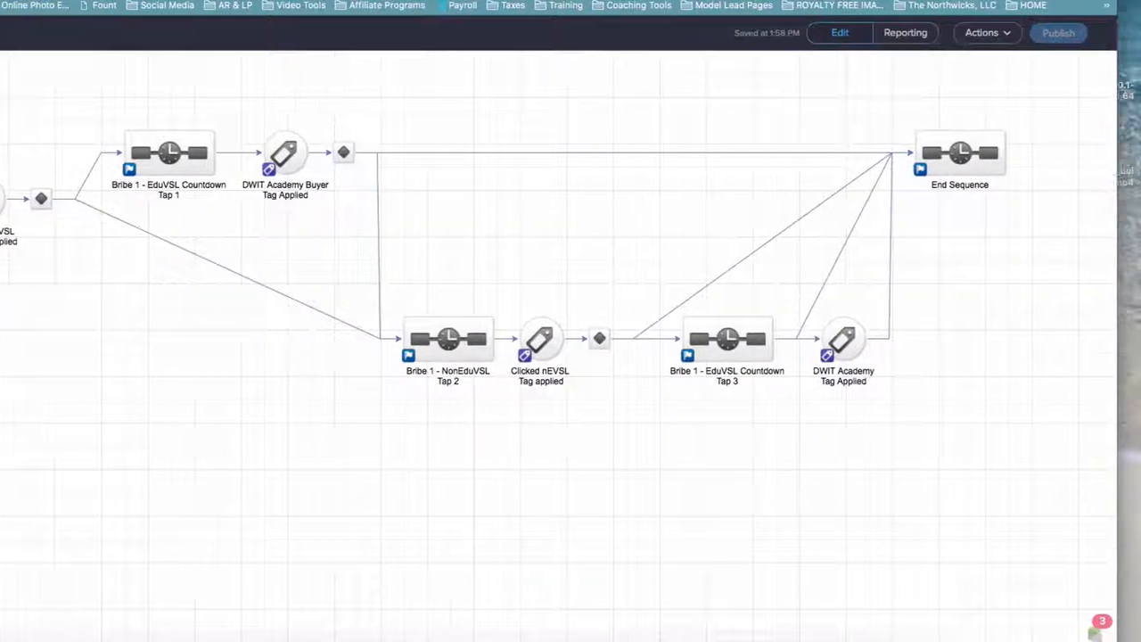
{"action": "left_click_drag", "start_coordinate": [1126, 119], "coordinate": [1140, 119]}
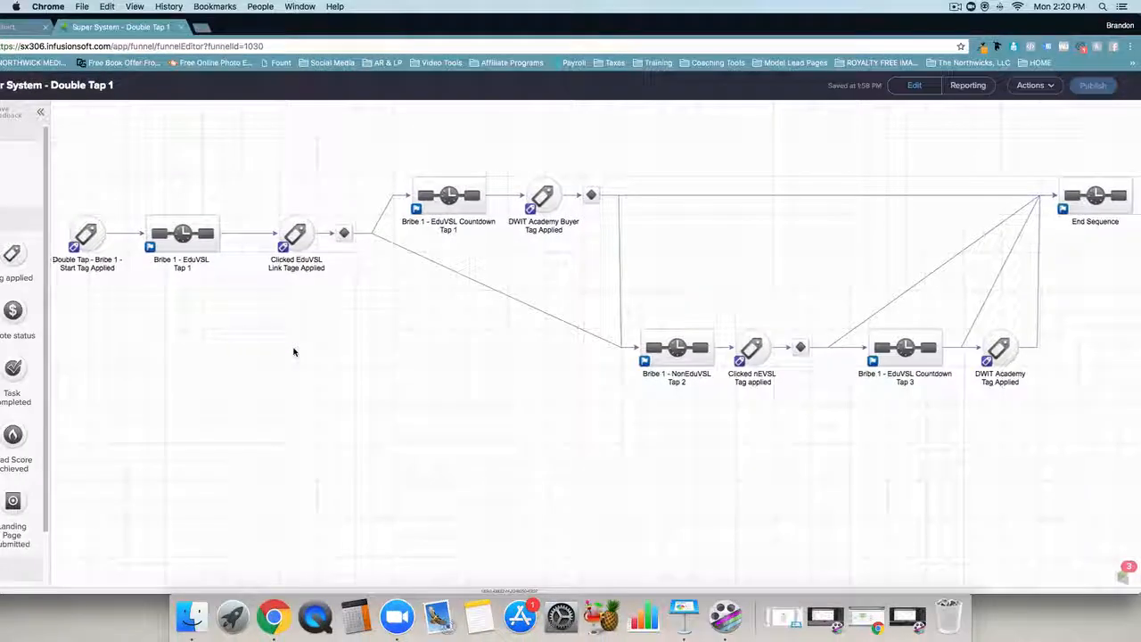
{"action": "left_click", "coordinate": [91, 230]}
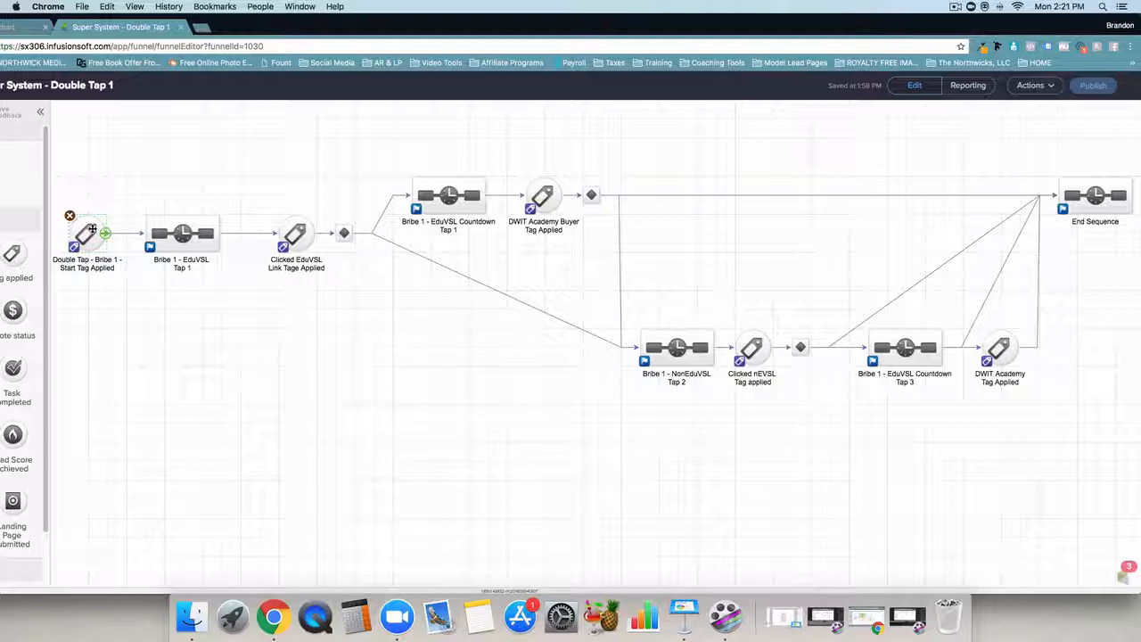